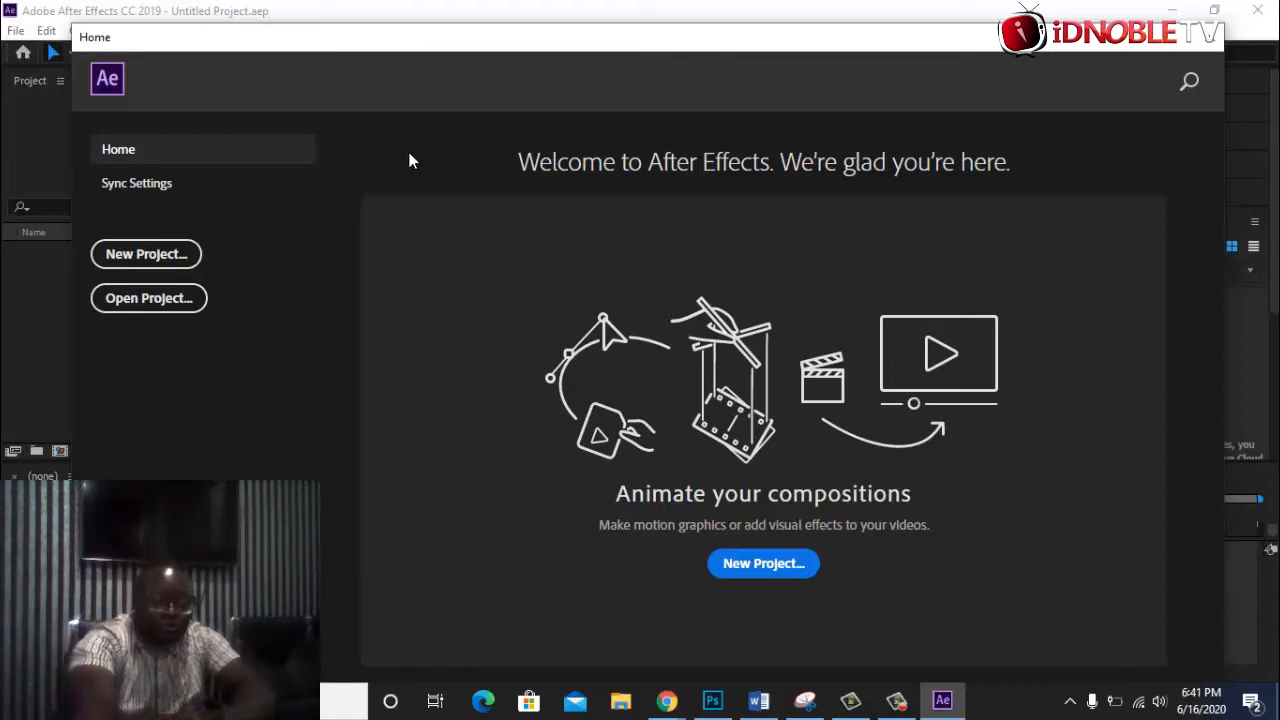
# Create a new project and start a new composition named "testing".
pyautogui.click(170, 254)
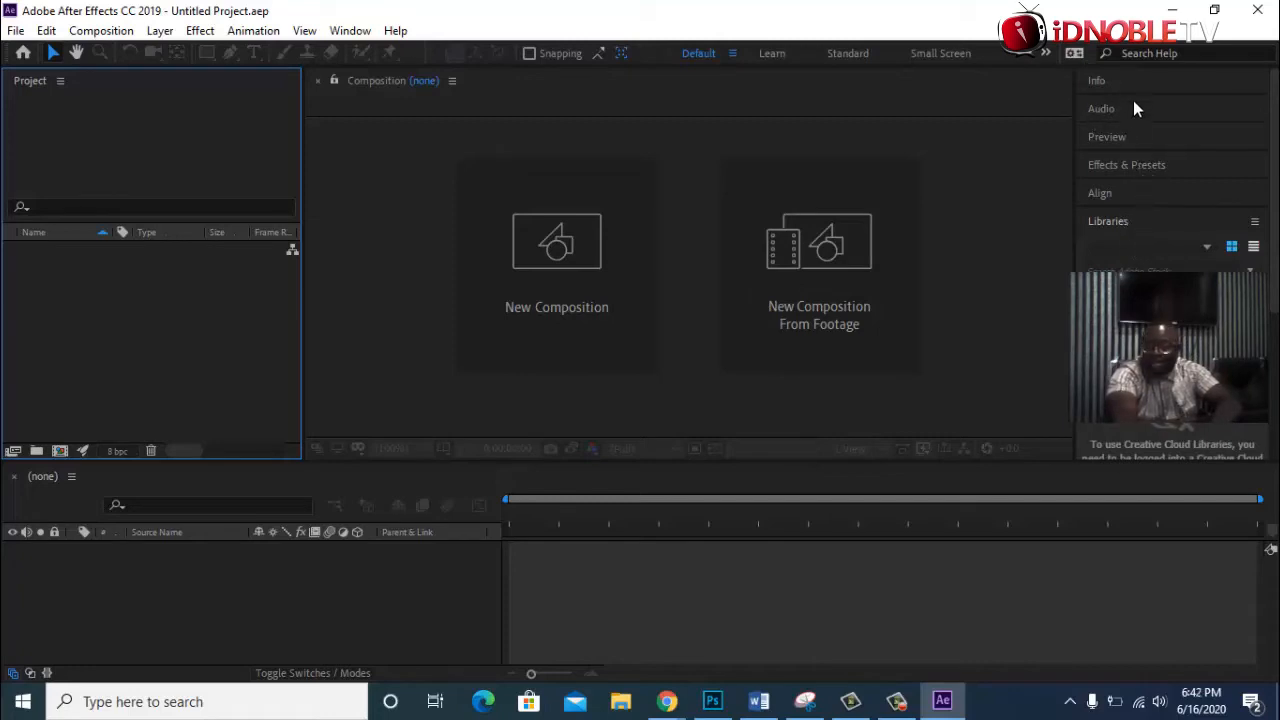
pyautogui.click(690, 320)
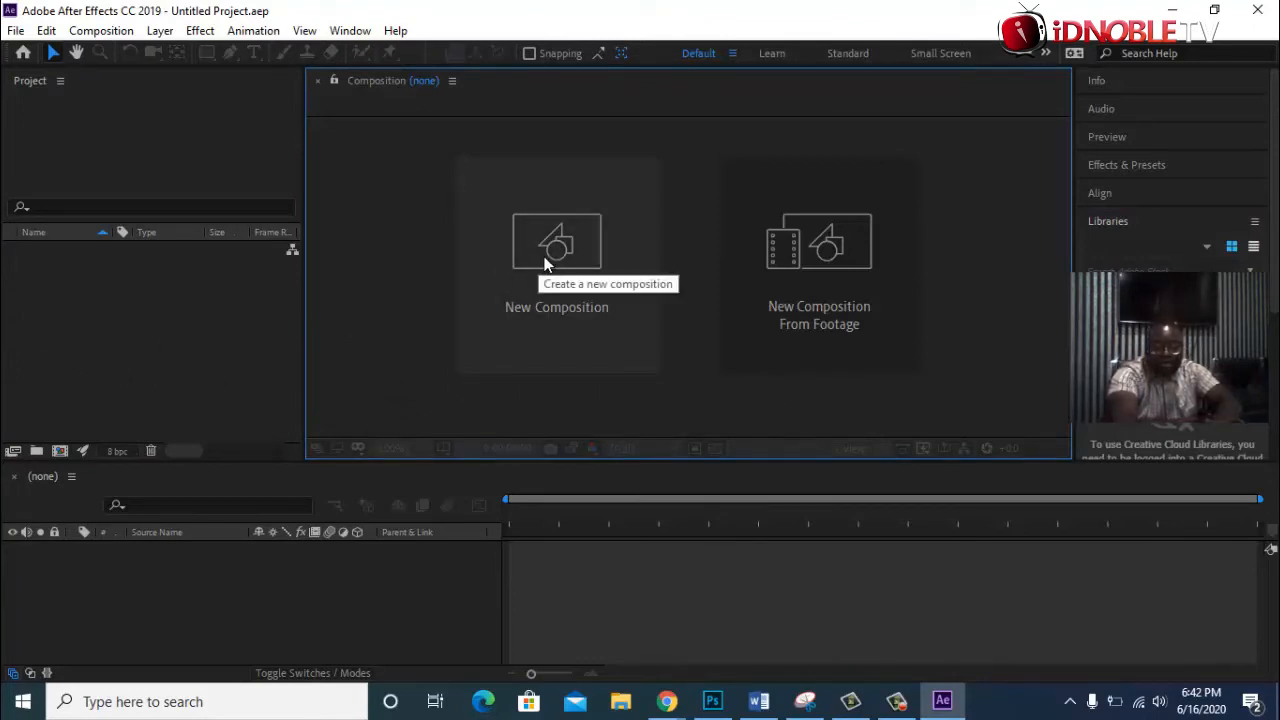
pyautogui.click(101, 30)
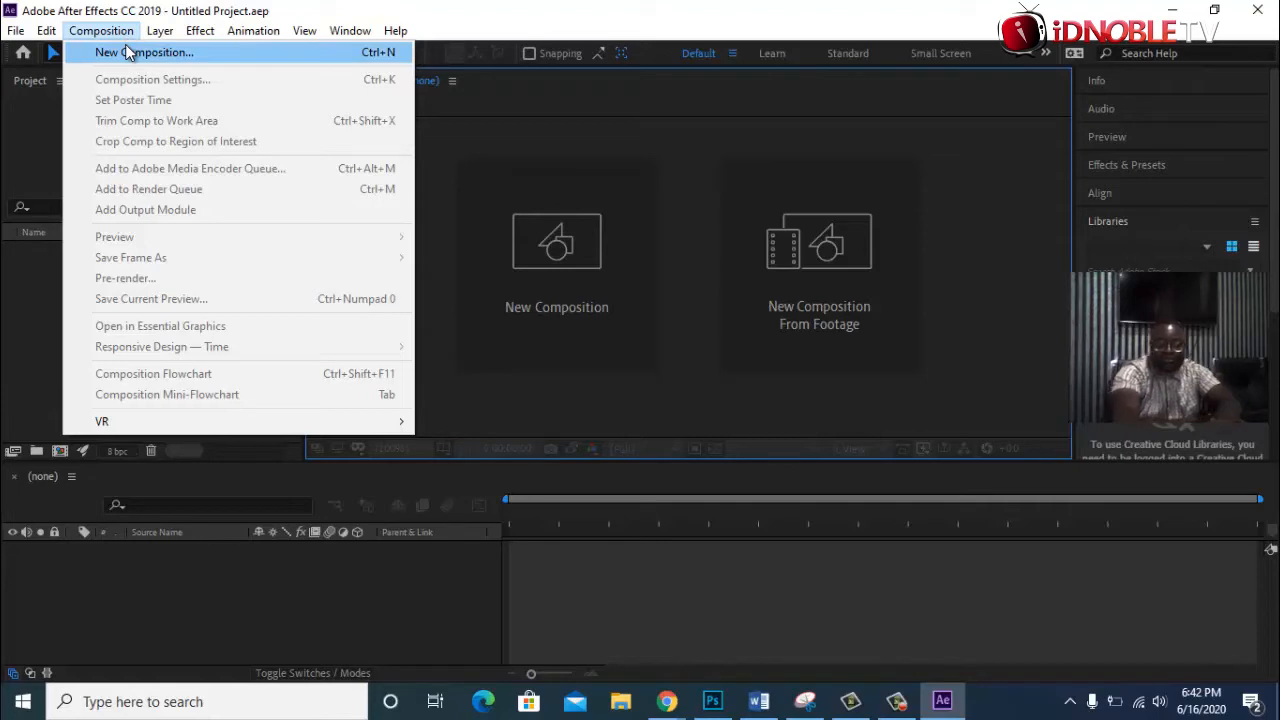
pyautogui.moveTo(158, 32)
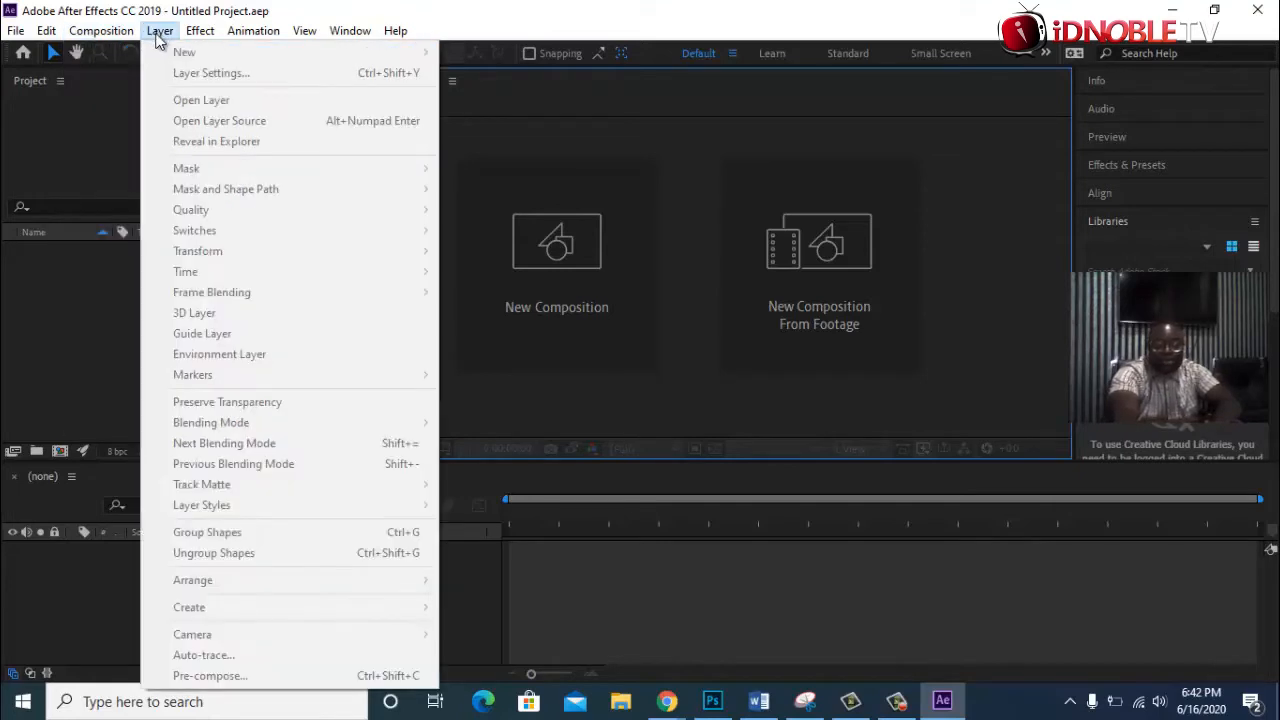
pyautogui.click(122, 51)
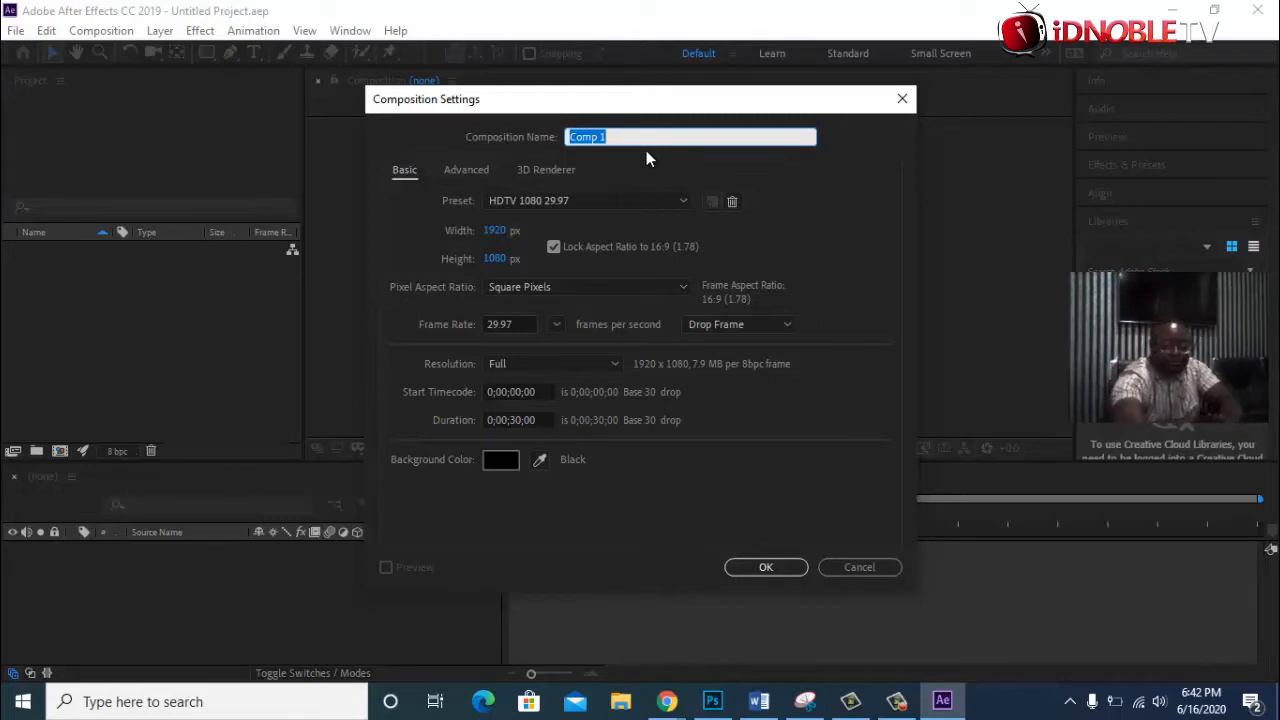
pyautogui.write('testi')
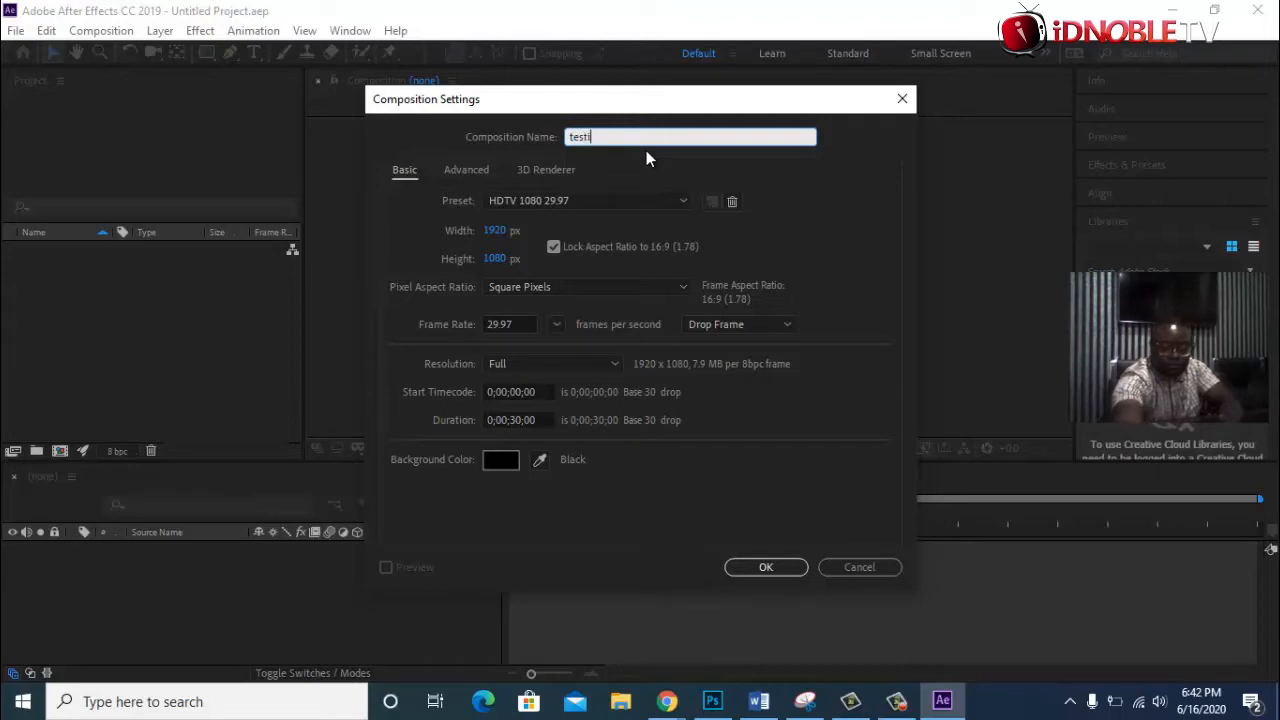
pyautogui.write('ng')
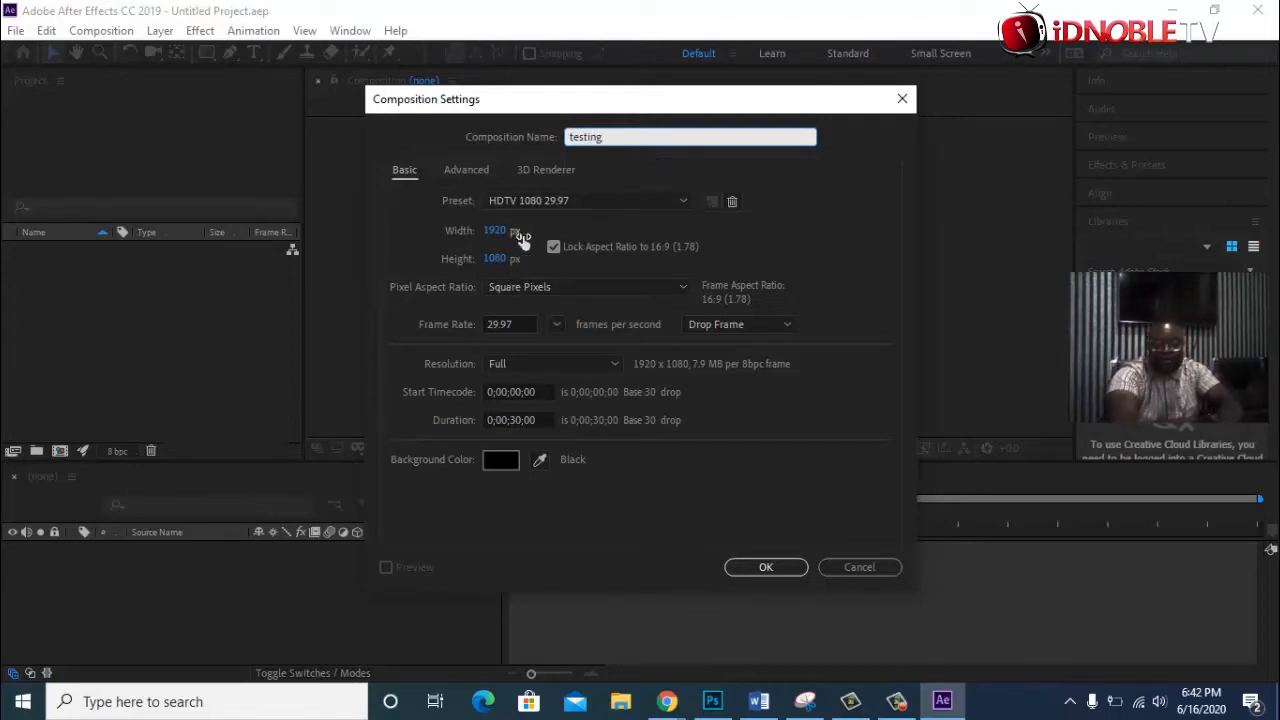
# Try the DVCPRO HD 720 29.97 preset for the new composition.
pyautogui.click(682, 204)
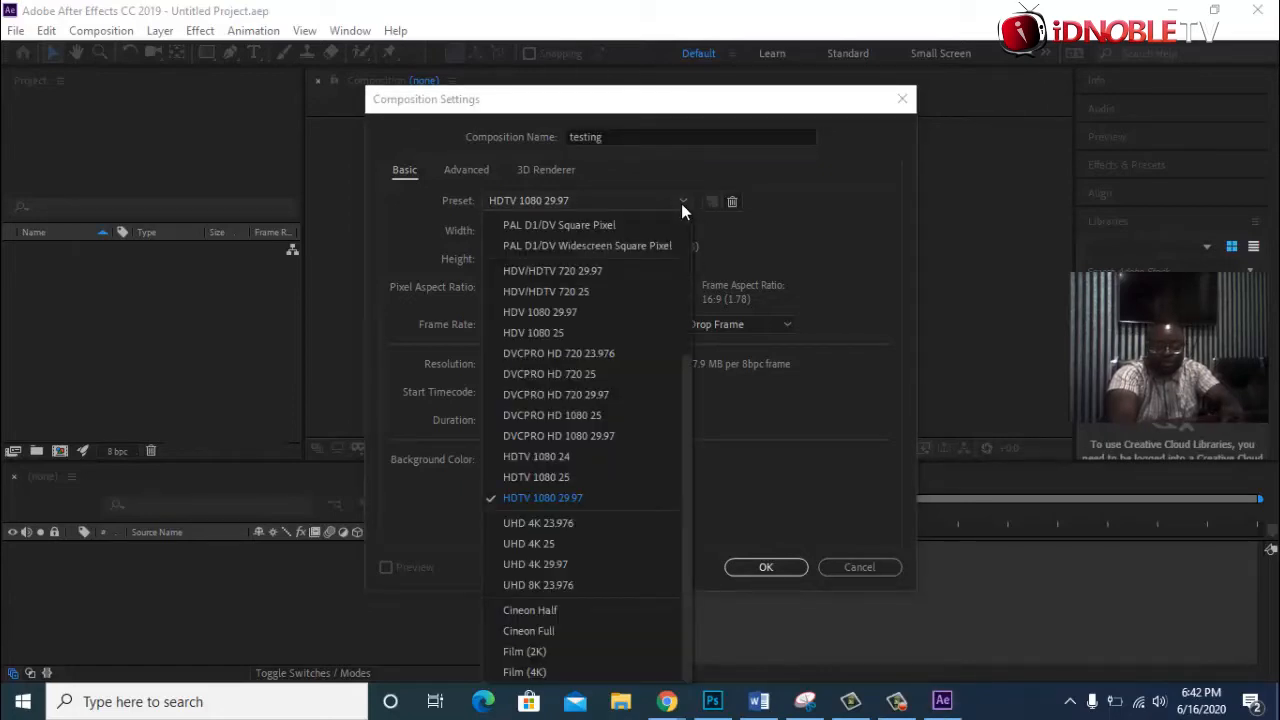
pyautogui.click(681, 203)
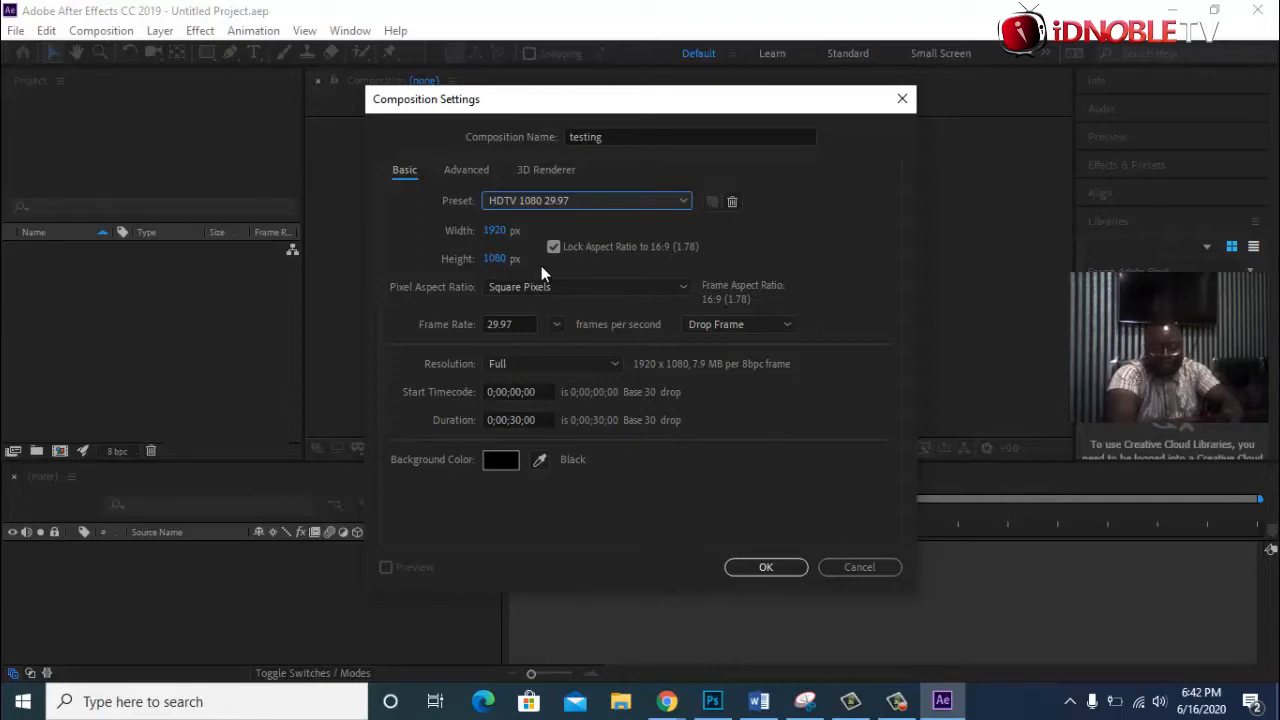
pyautogui.click(682, 204)
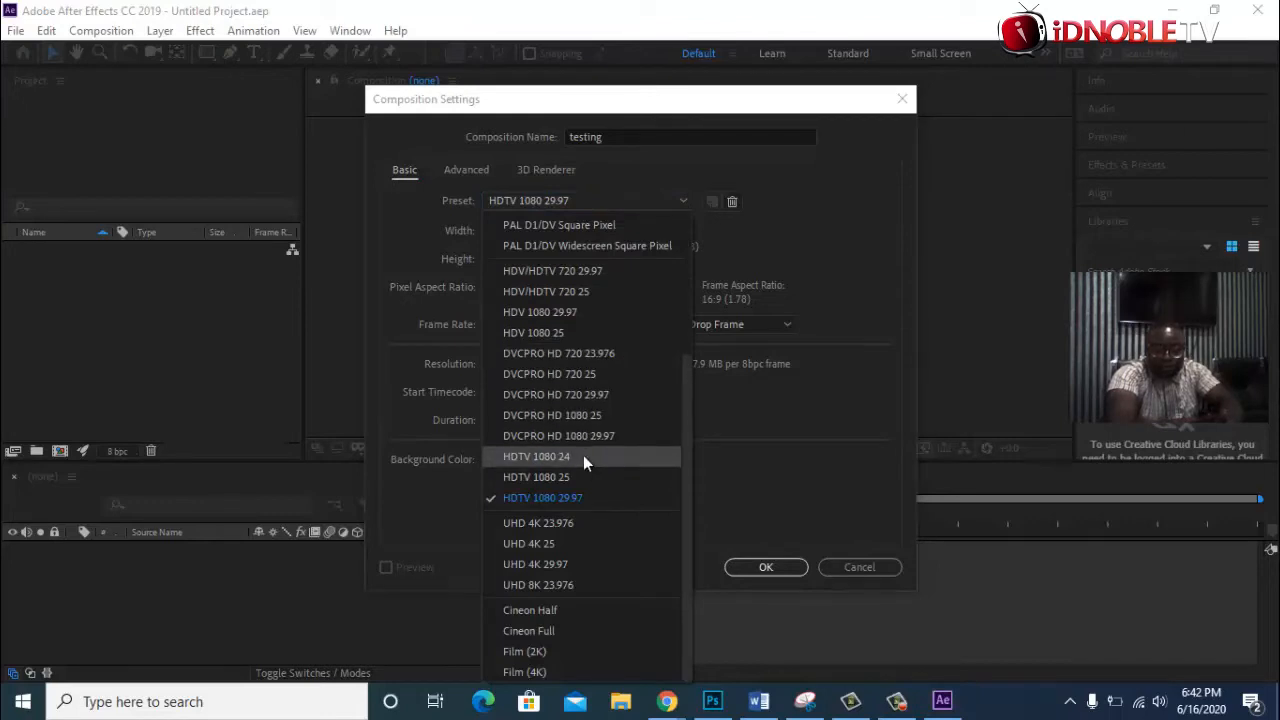
pyautogui.click(597, 396)
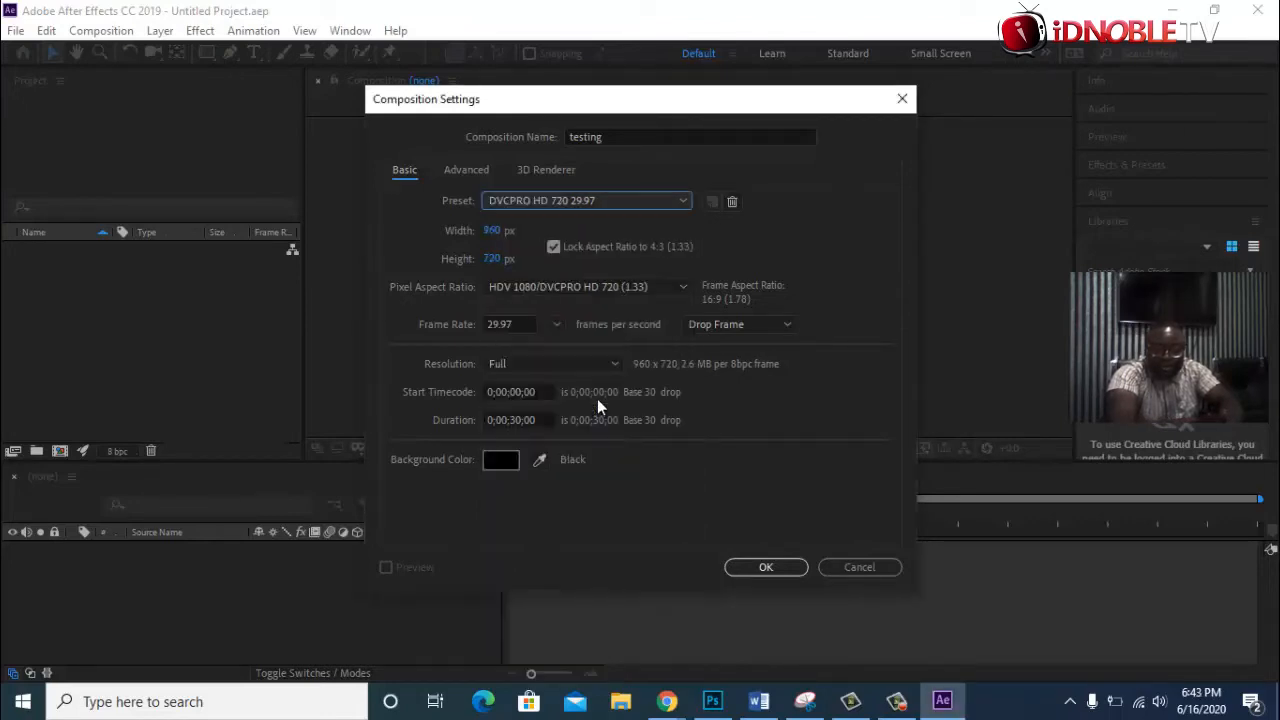
# Set the composition preset to HDV/HDTV 720 25.
pyautogui.click(686, 201)
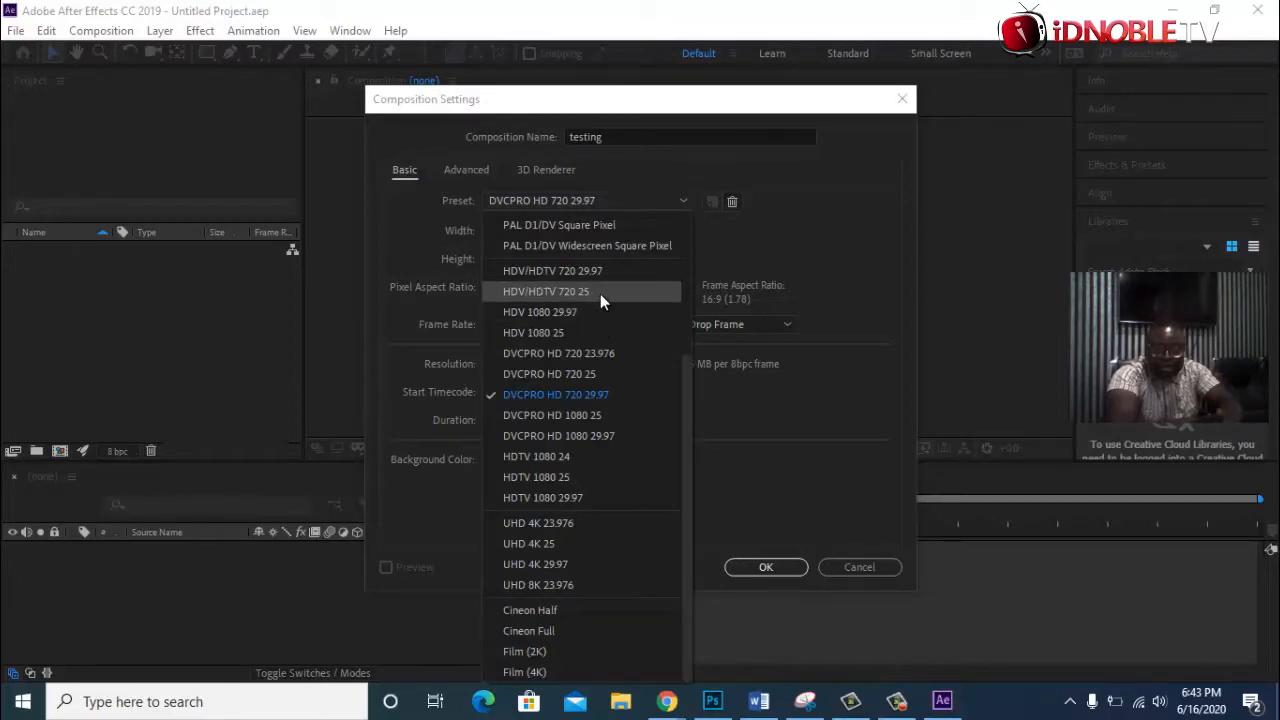
pyautogui.click(600, 291)
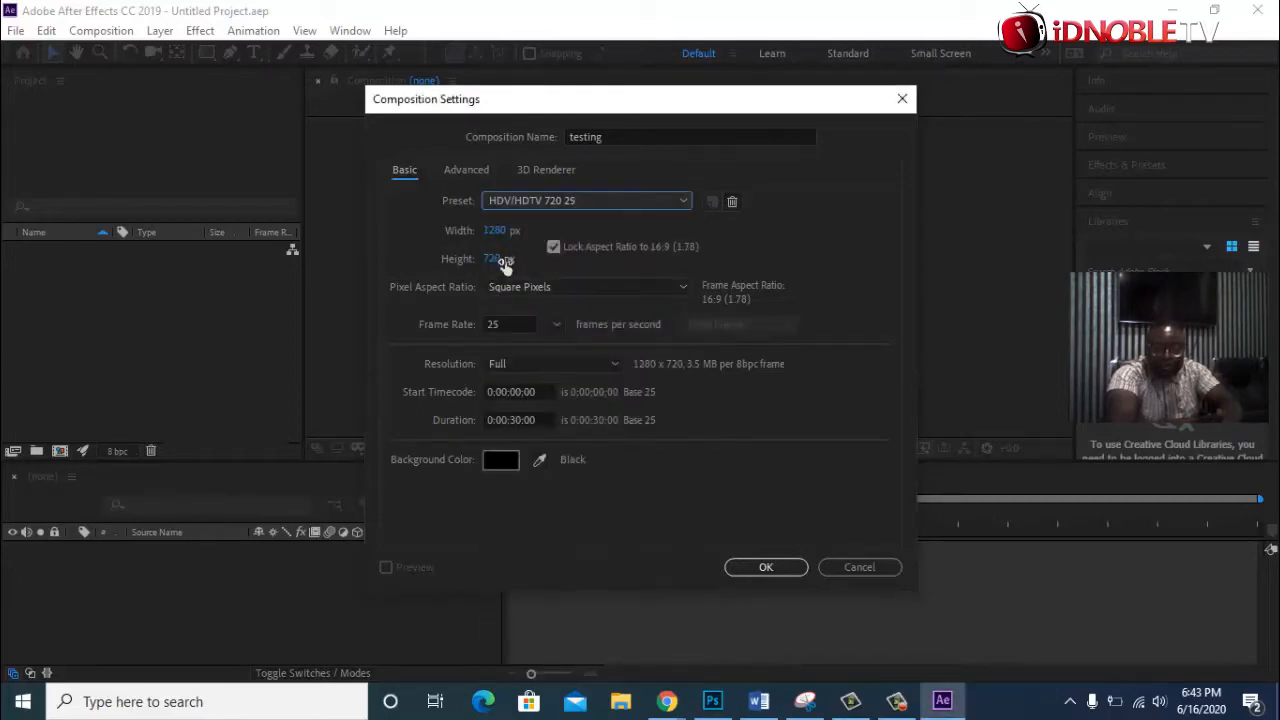
pyautogui.click(674, 205)
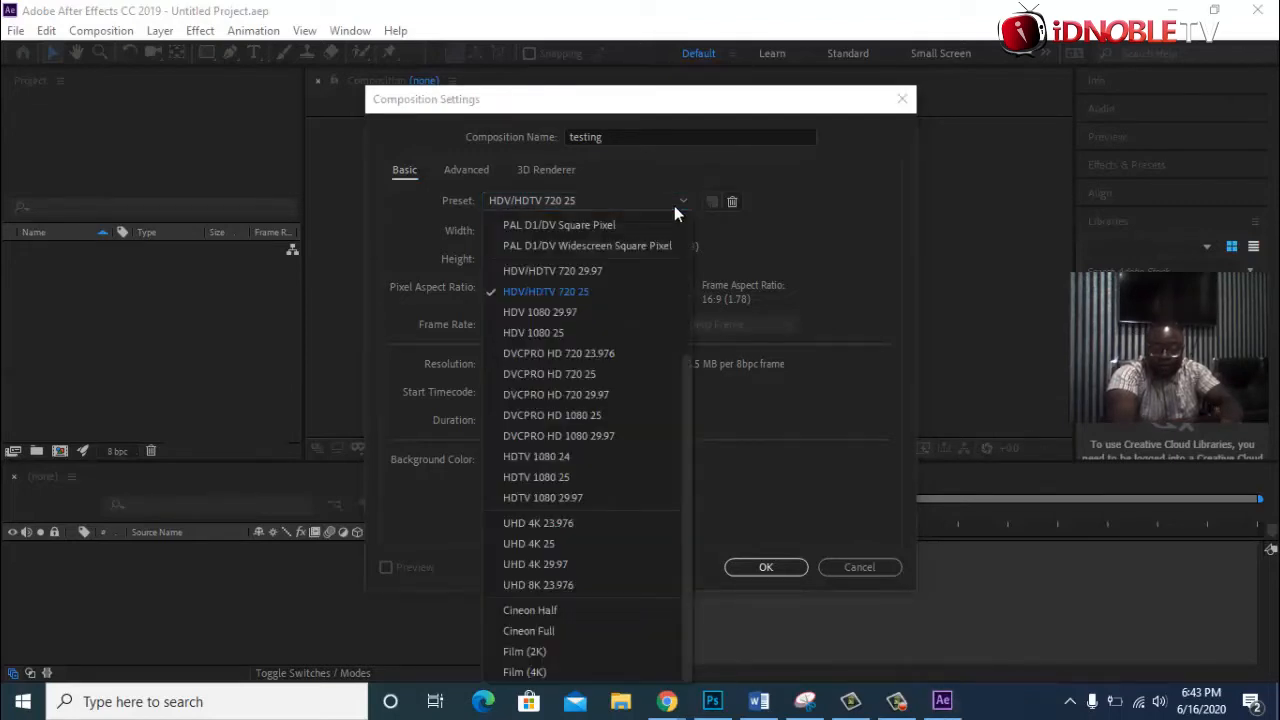
pyautogui.click(601, 291)
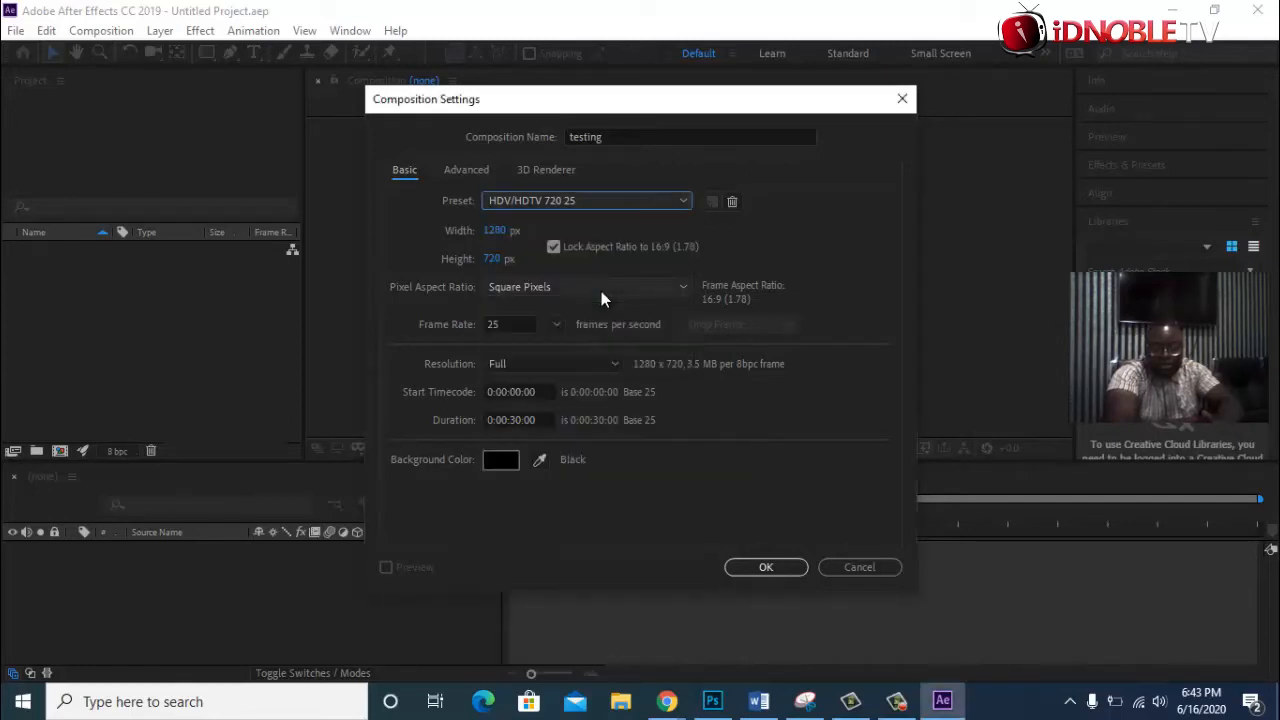
# Set the composition duration to 0:00:10:00 and create the composition.
pyautogui.click(518, 420)
pyautogui.click(518, 420)
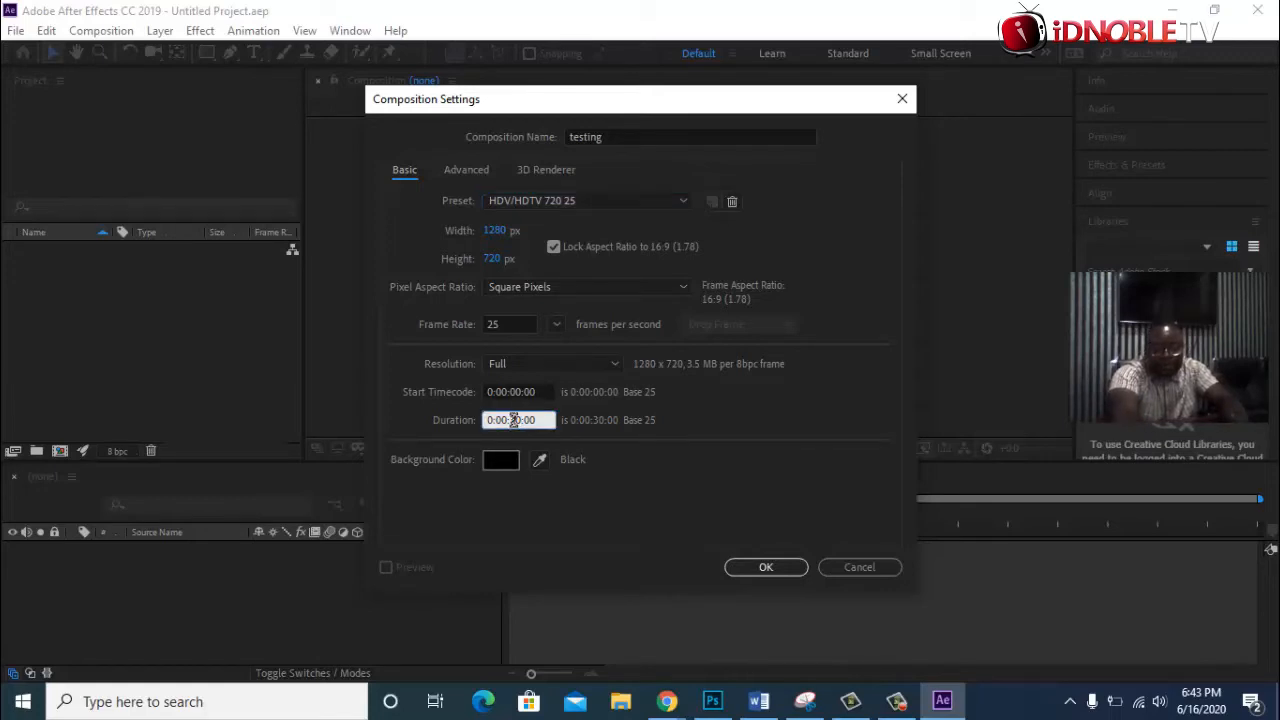
pyautogui.press('BackSpace')
pyautogui.write('1')
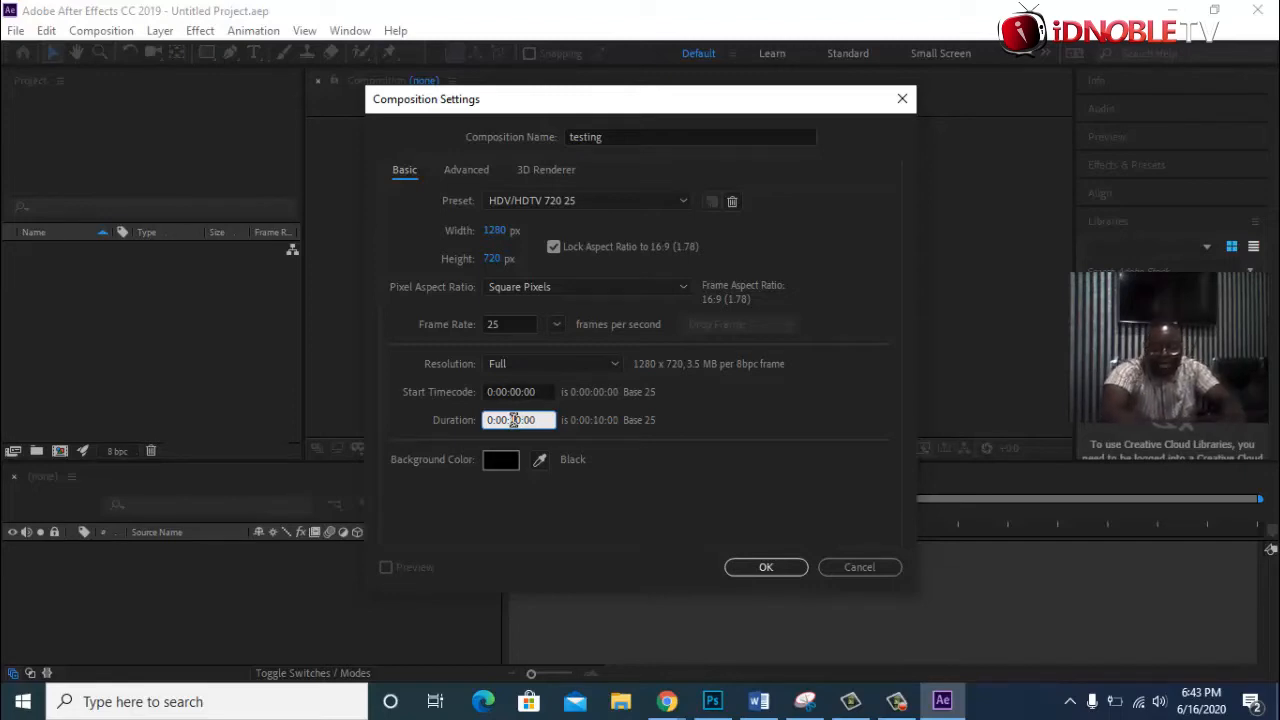
pyautogui.click(777, 568)
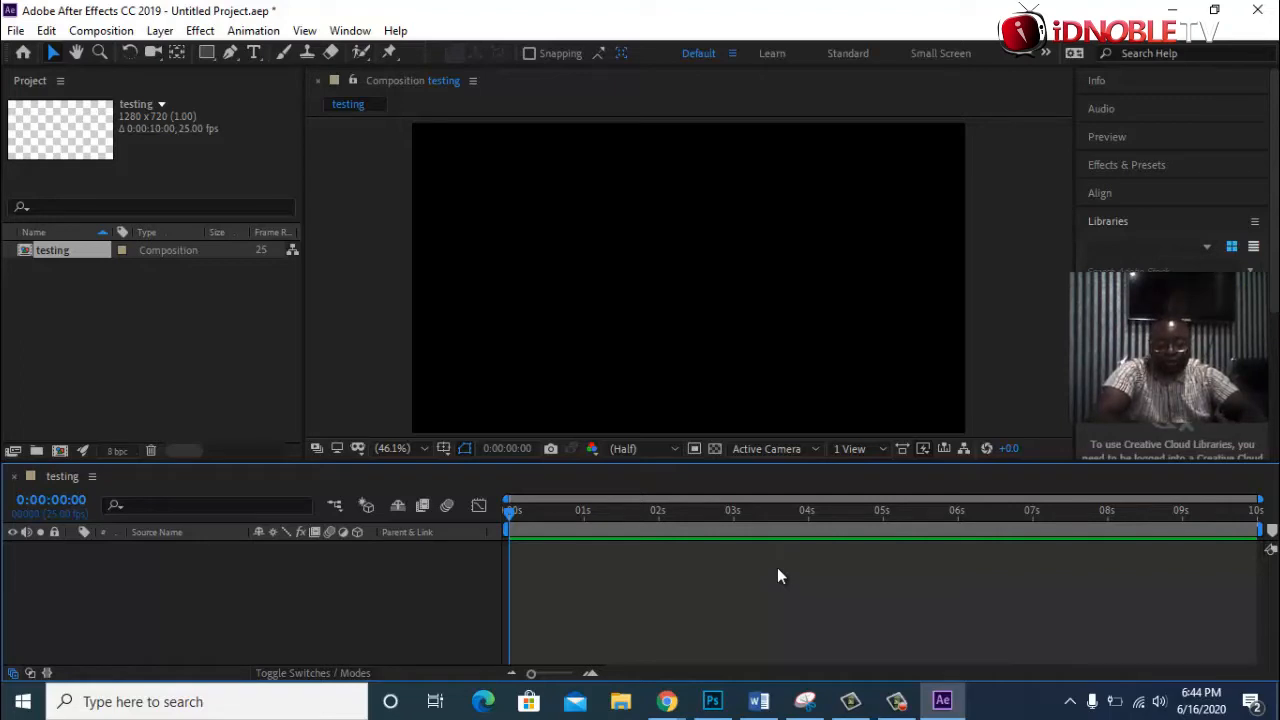
pyautogui.rightClick(122, 346)
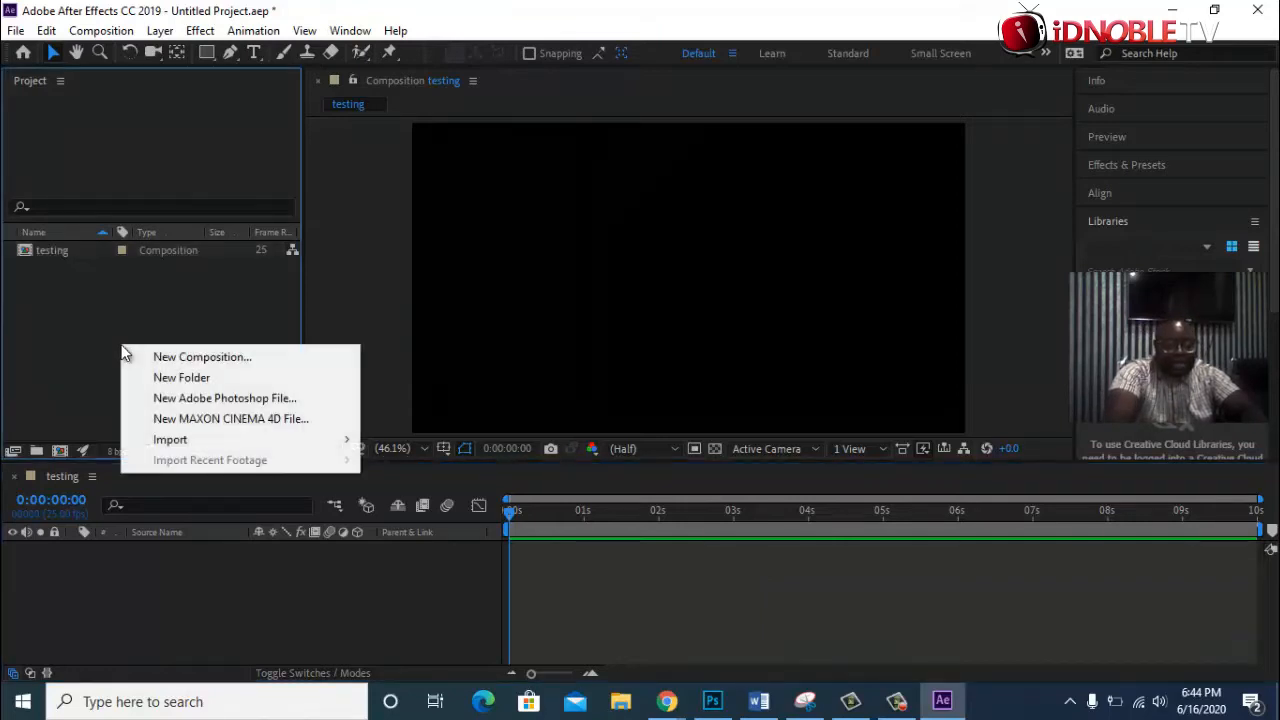
pyautogui.moveTo(171, 439)
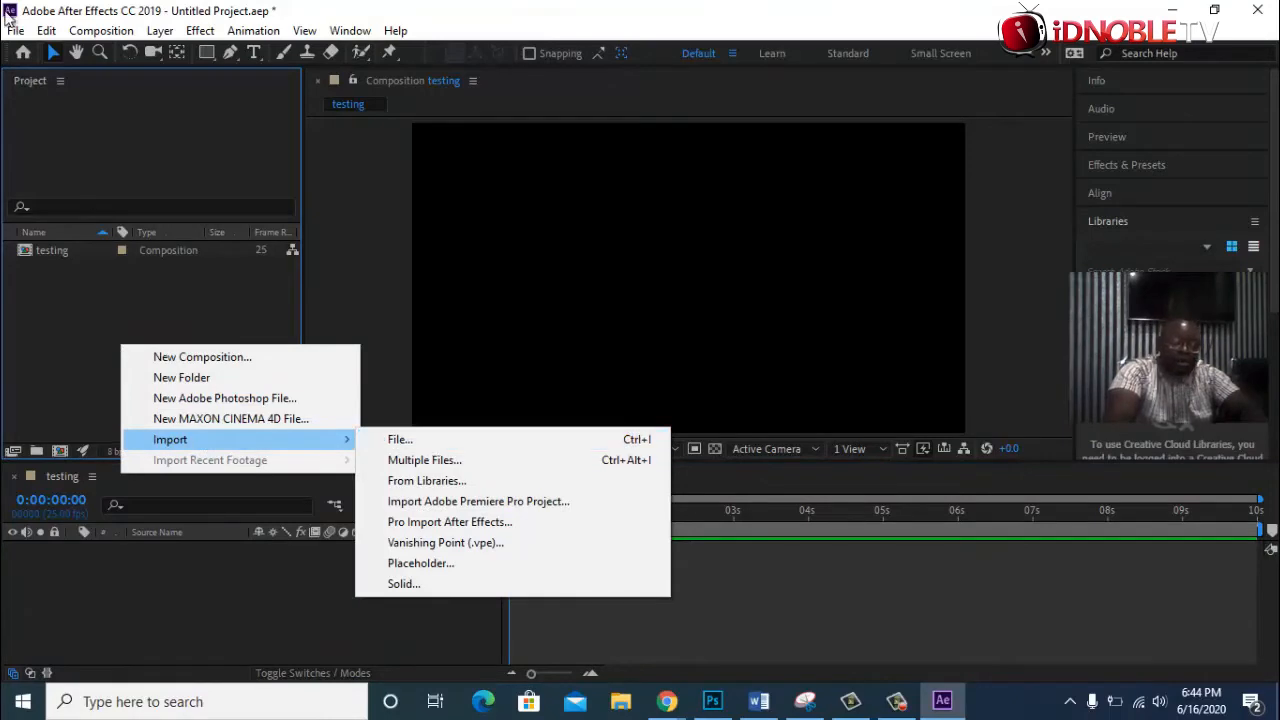
pyautogui.click(16, 31)
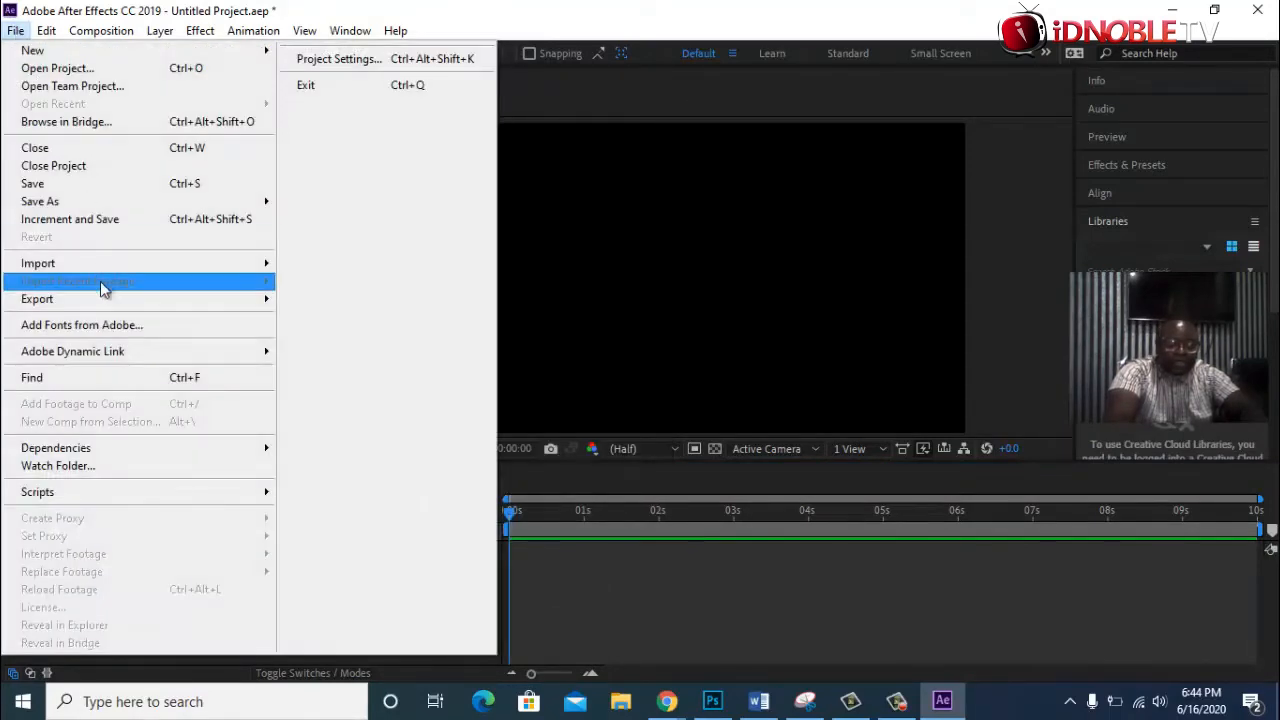
pyautogui.moveTo(108, 265)
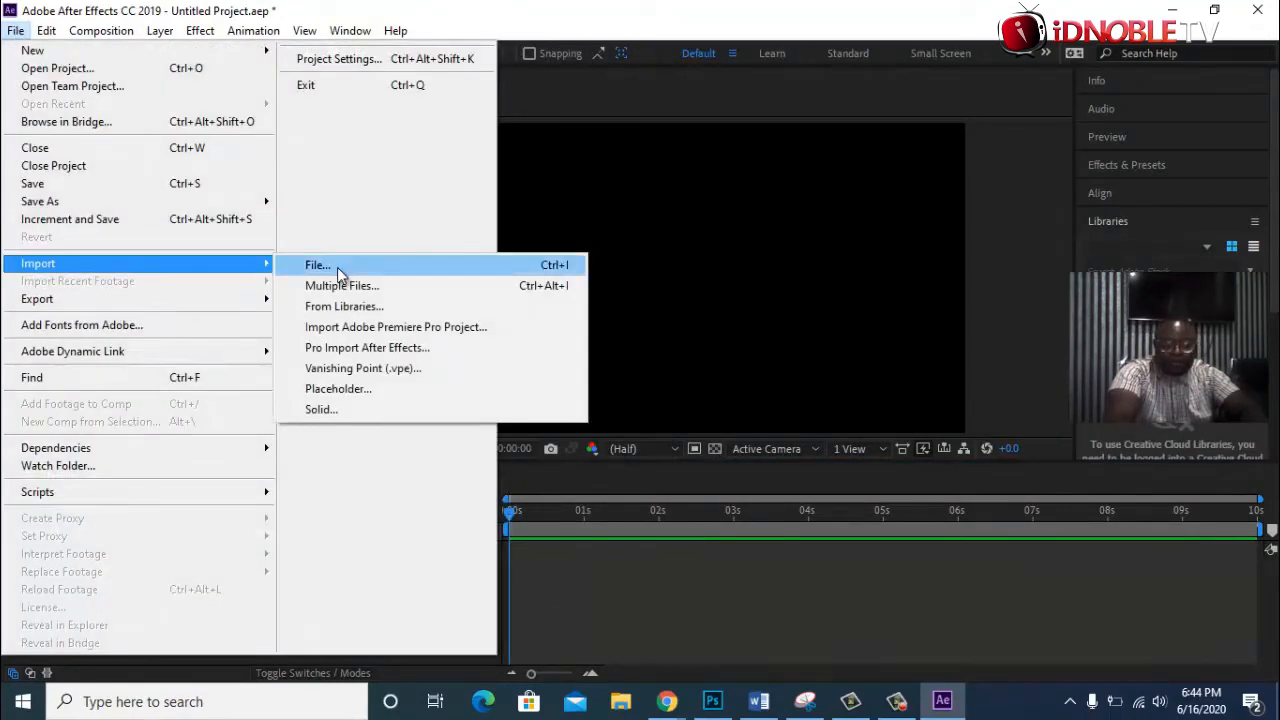
pyautogui.click(617, 208)
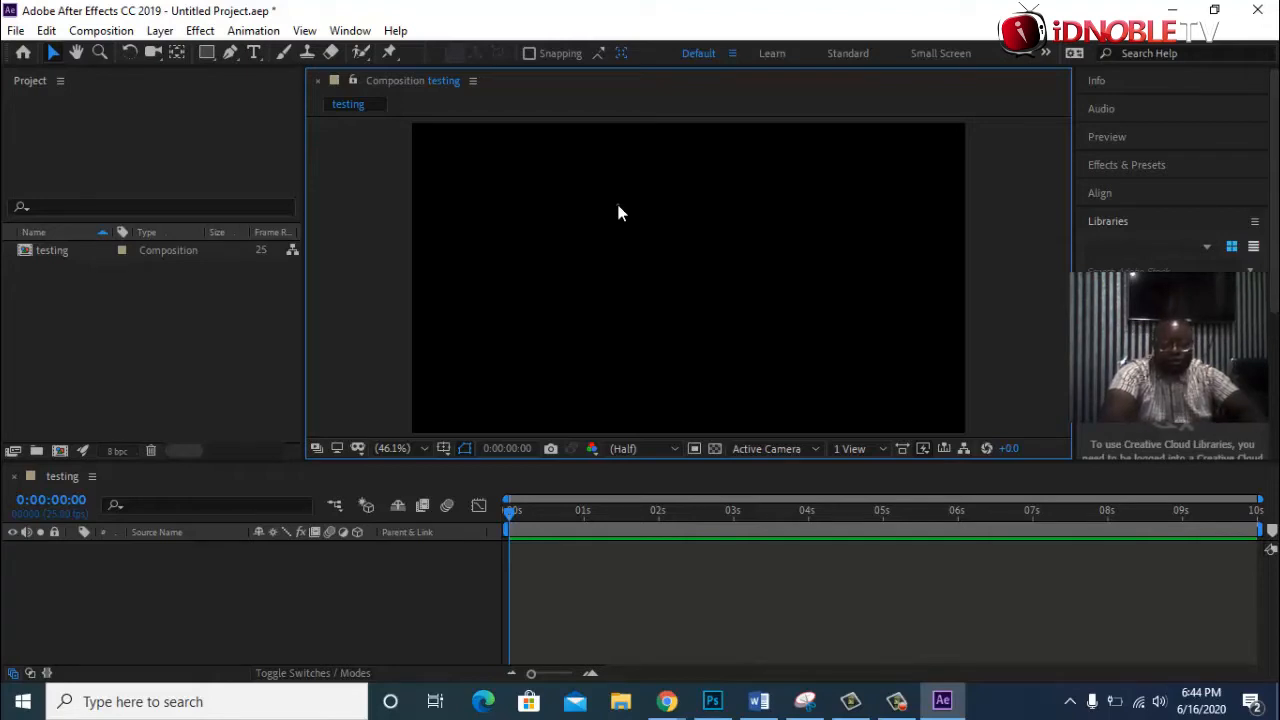
# Import the 2020-happy-new-year PNG image from the Pictures folder into the project as footage.
pyautogui.rightClick(103, 325)
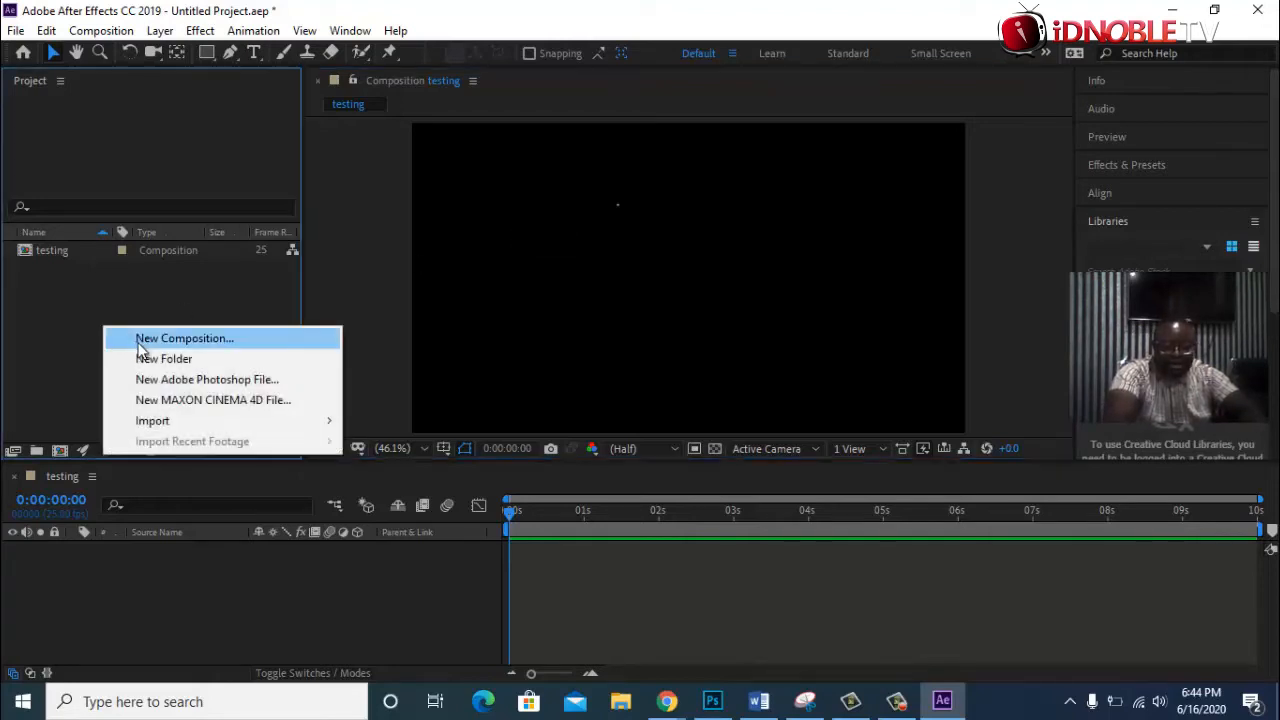
pyautogui.moveTo(167, 426)
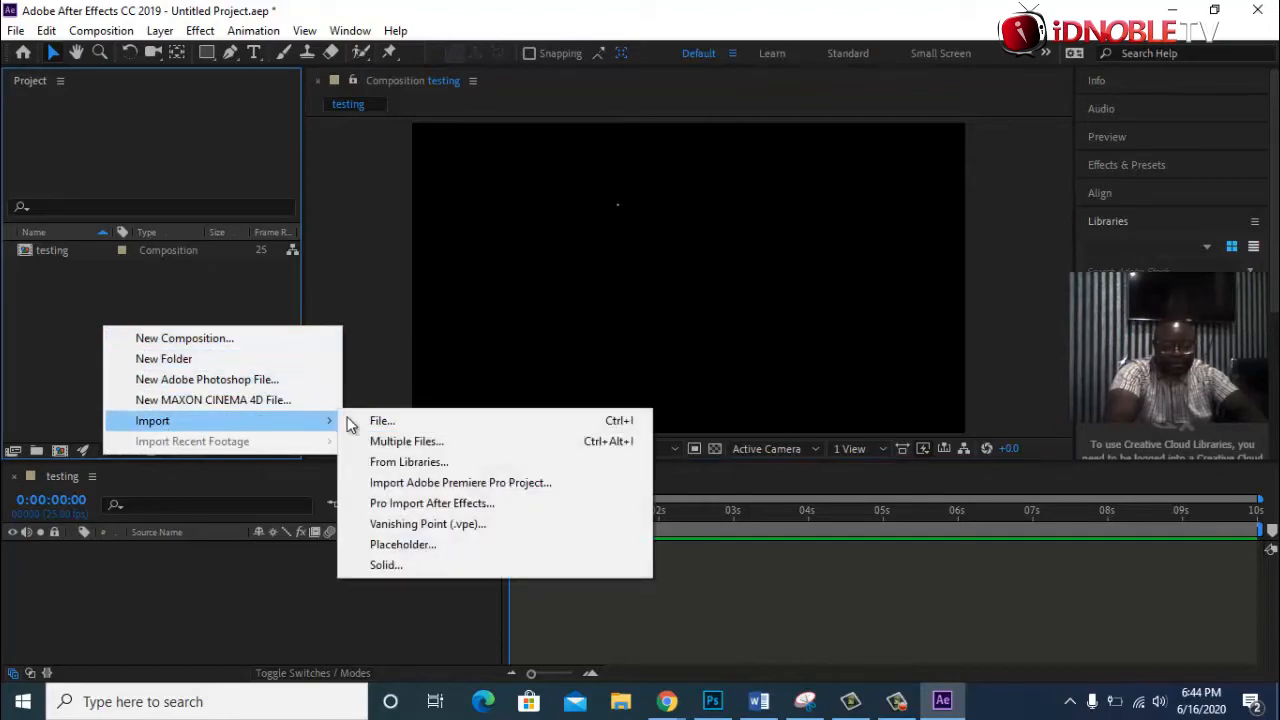
pyautogui.click(370, 419)
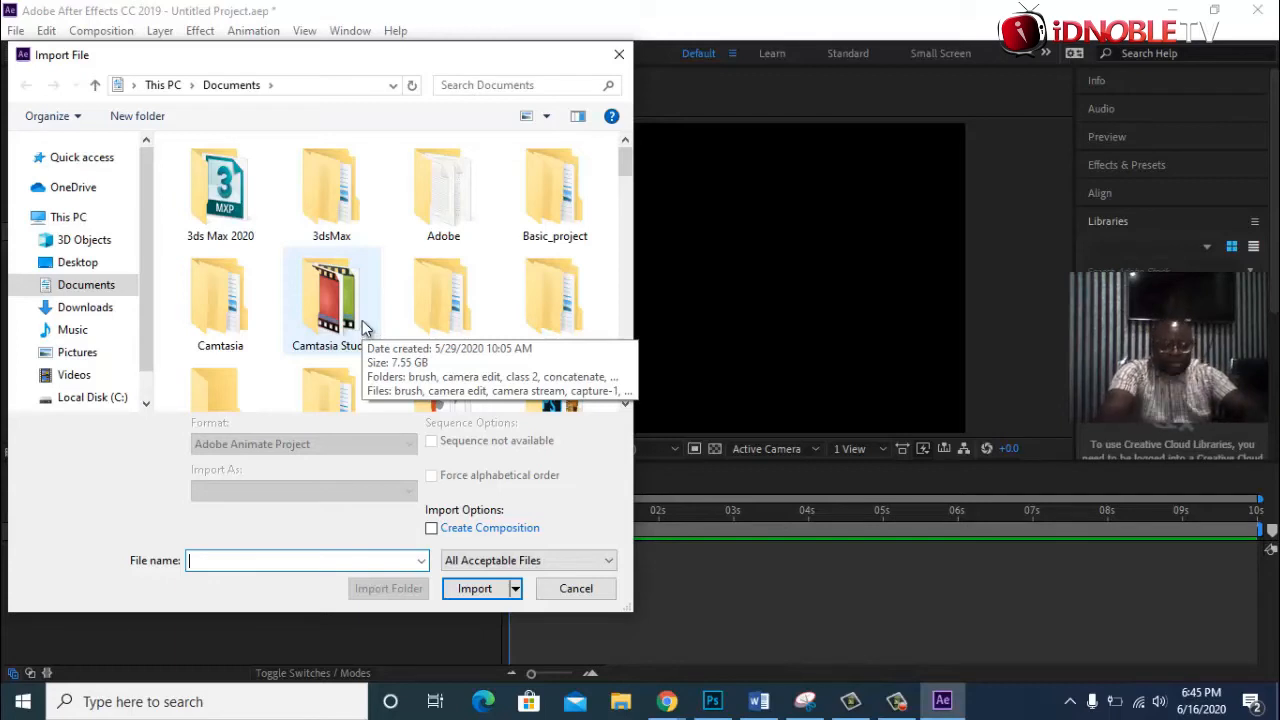
pyautogui.scroll(-5, 290, 312)
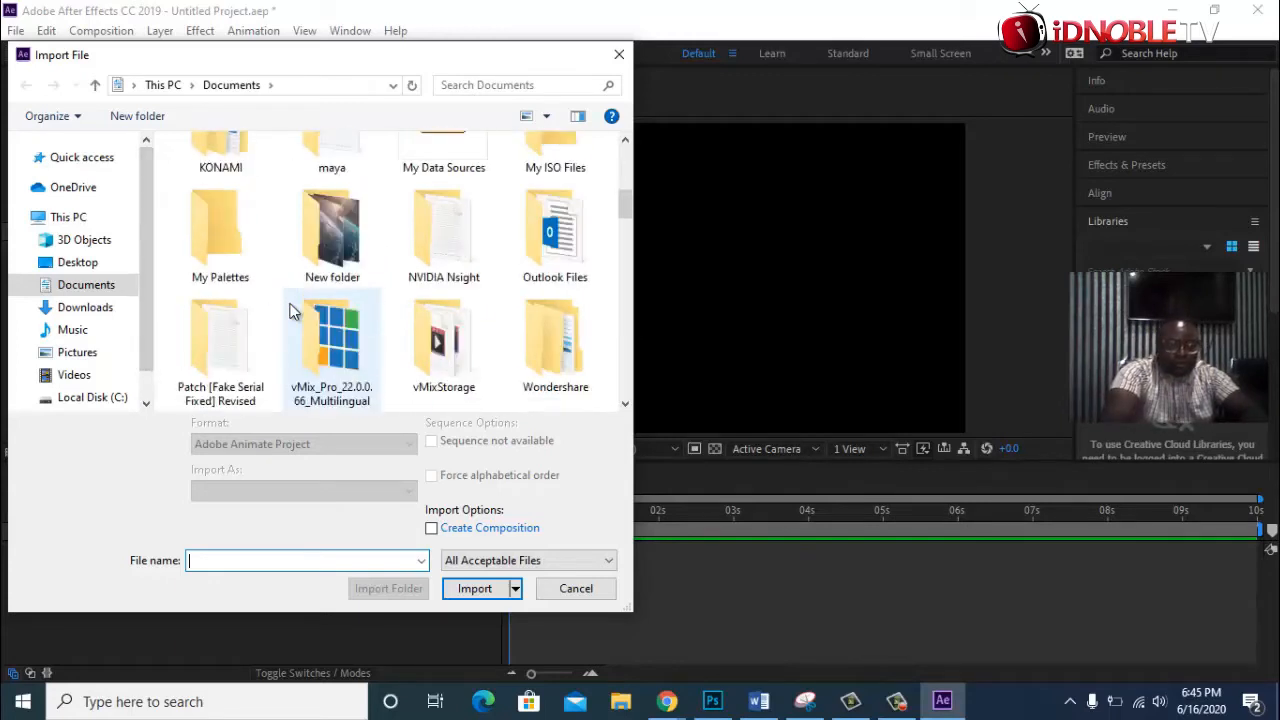
pyautogui.scroll(6, 290, 312)
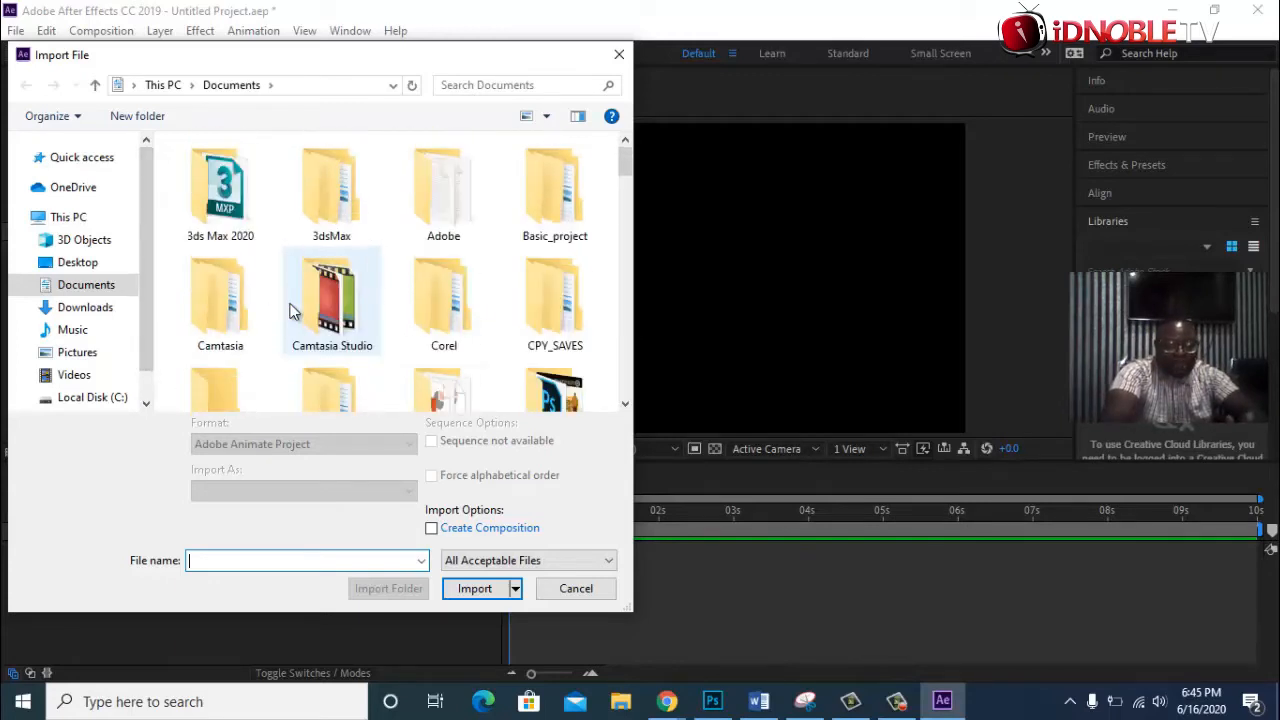
pyautogui.click(103, 354)
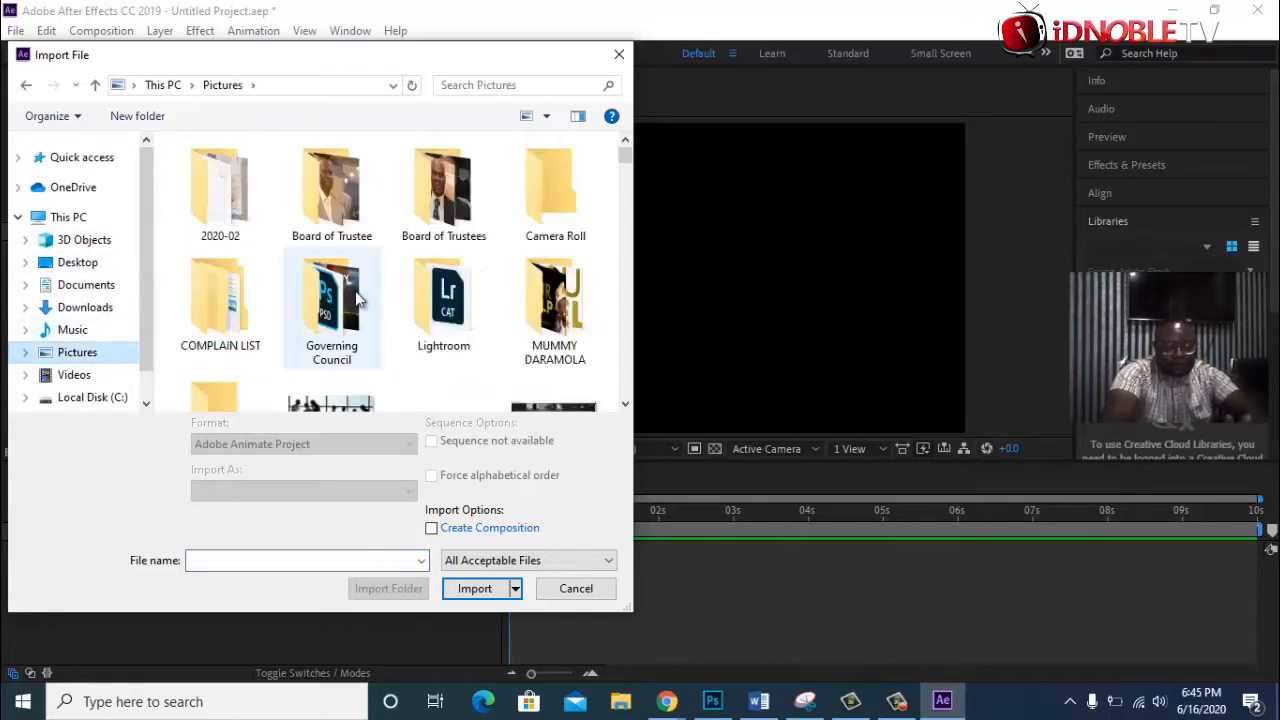
pyautogui.scroll(-1, 445, 295)
pyautogui.scroll(-3, 452, 295)
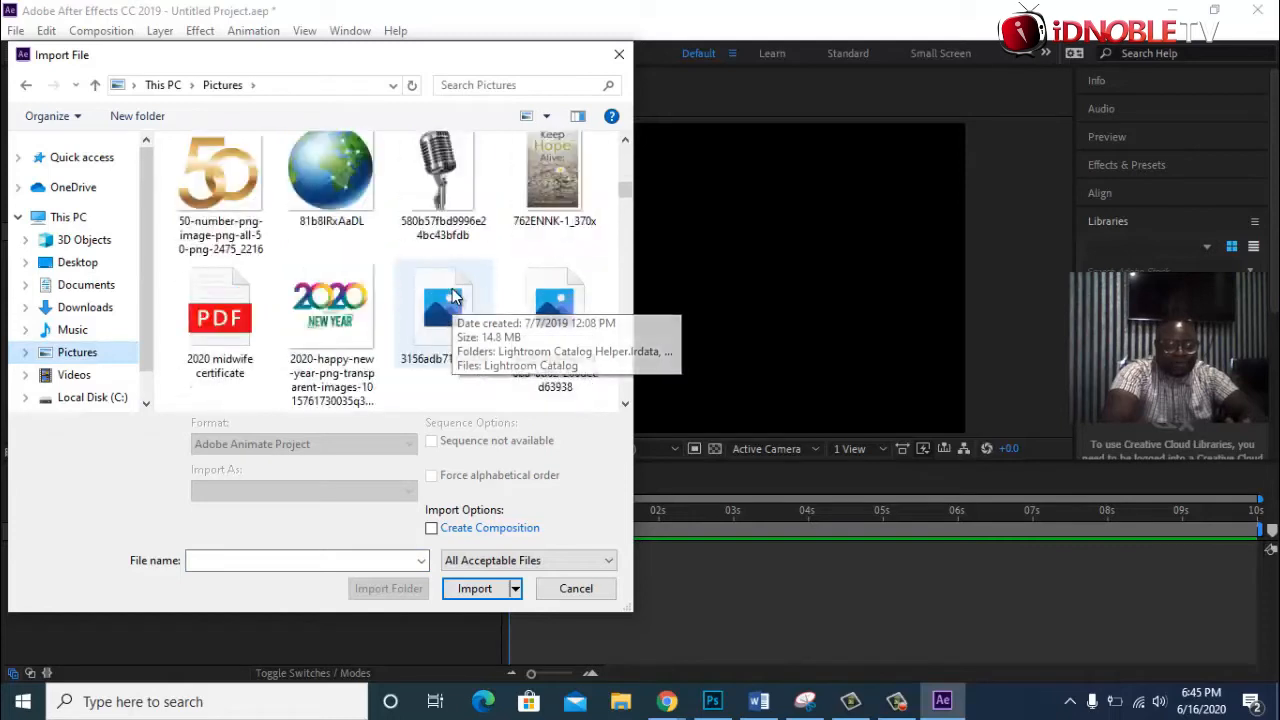
pyautogui.scroll(-1, 452, 295)
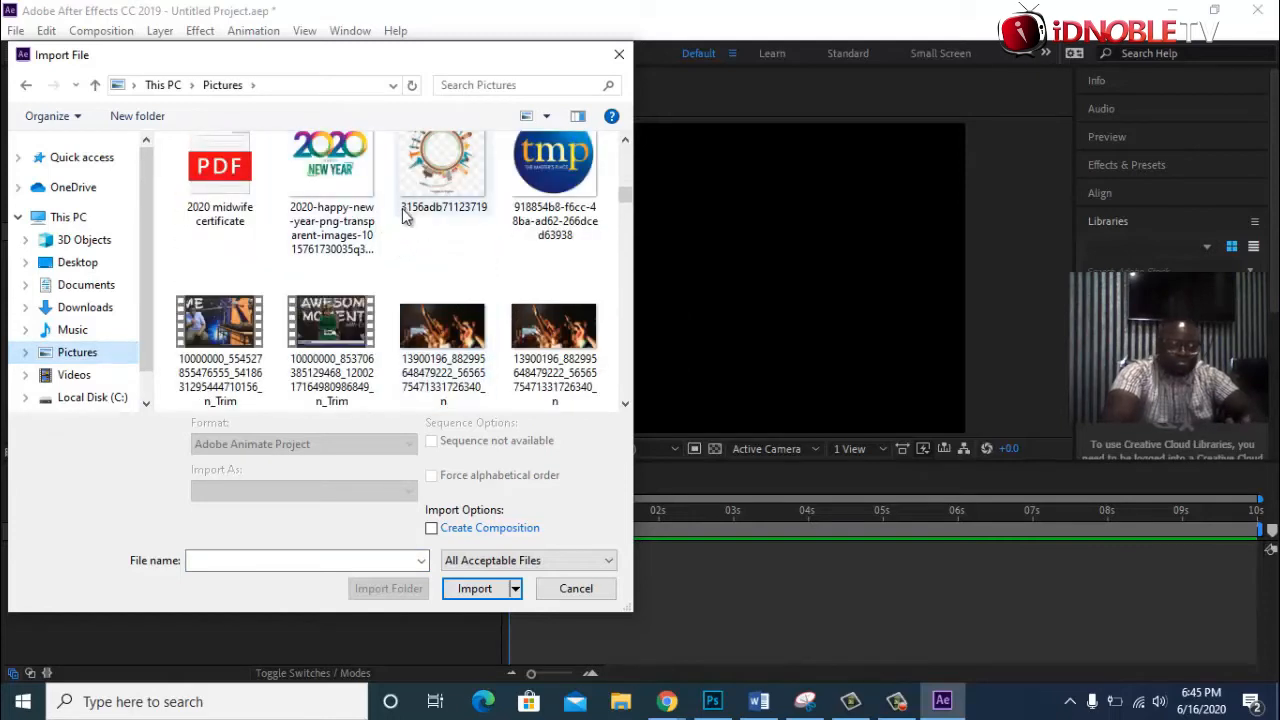
pyautogui.click(334, 186)
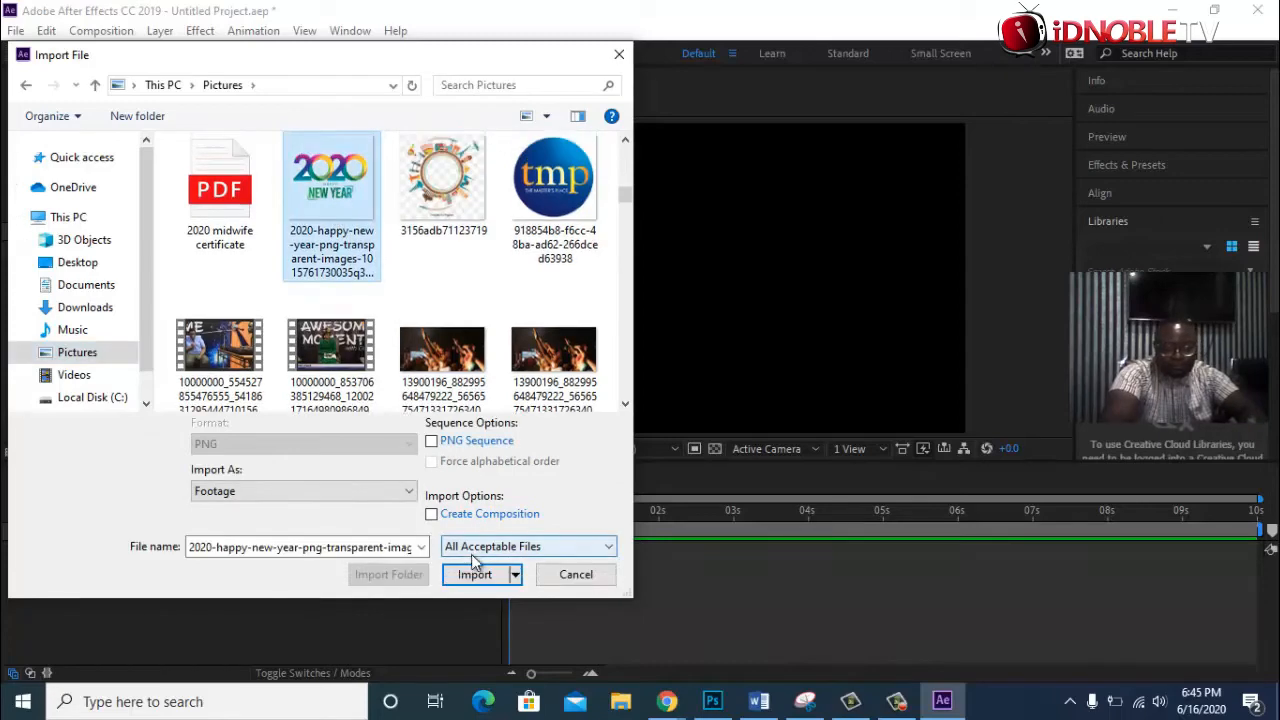
pyautogui.click(470, 569)
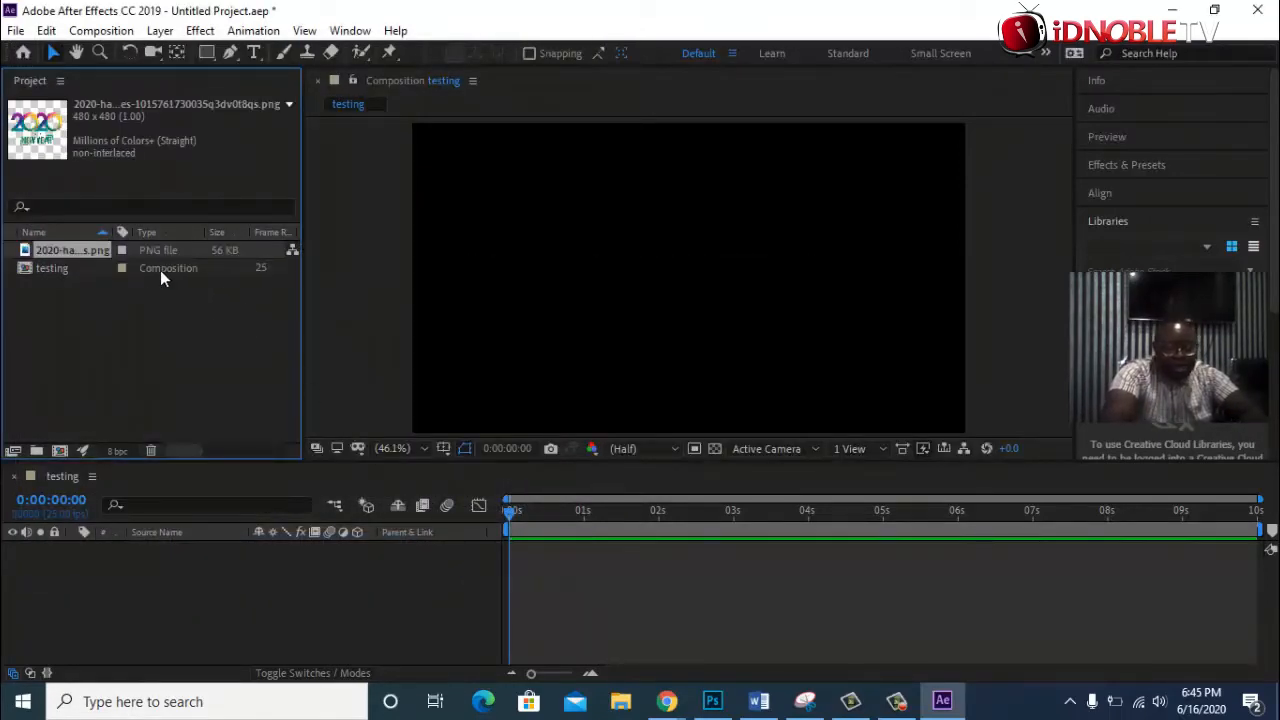
# Add the 2020-happy-new-year PNG from the project to the testing composition's timeline as a layer.
pyautogui.click(69, 267)
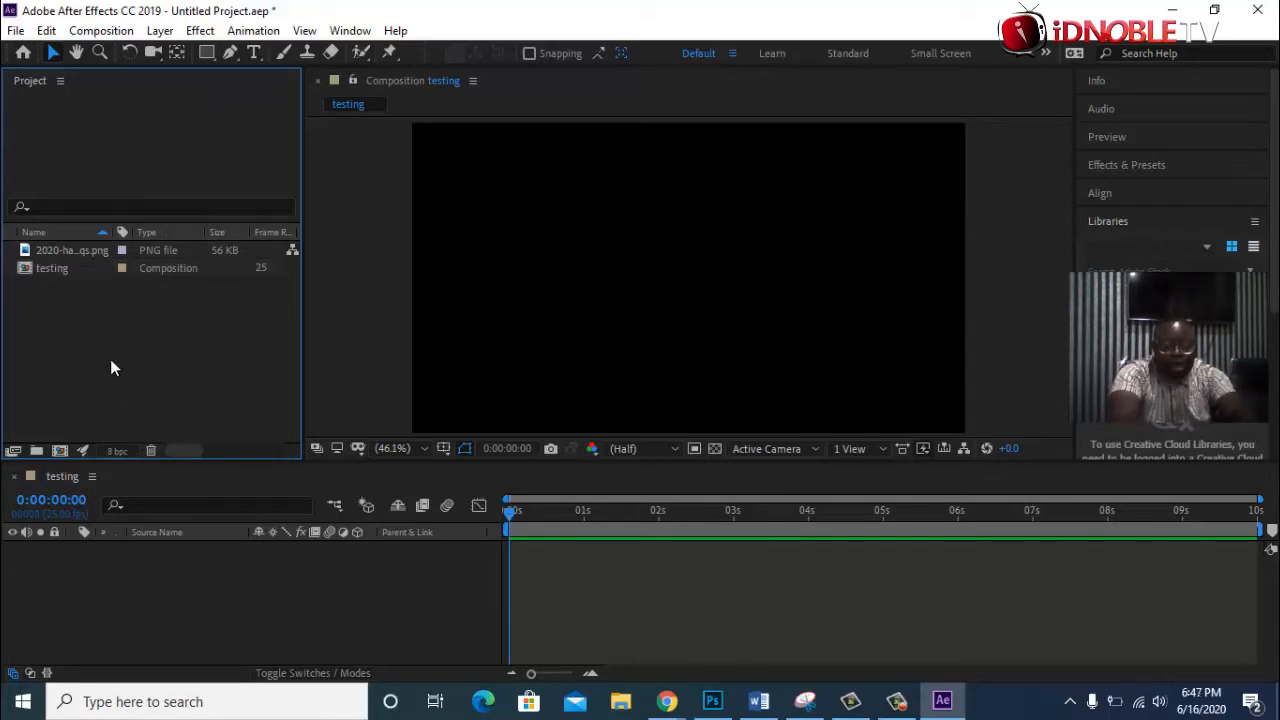
pyautogui.click(80, 248)
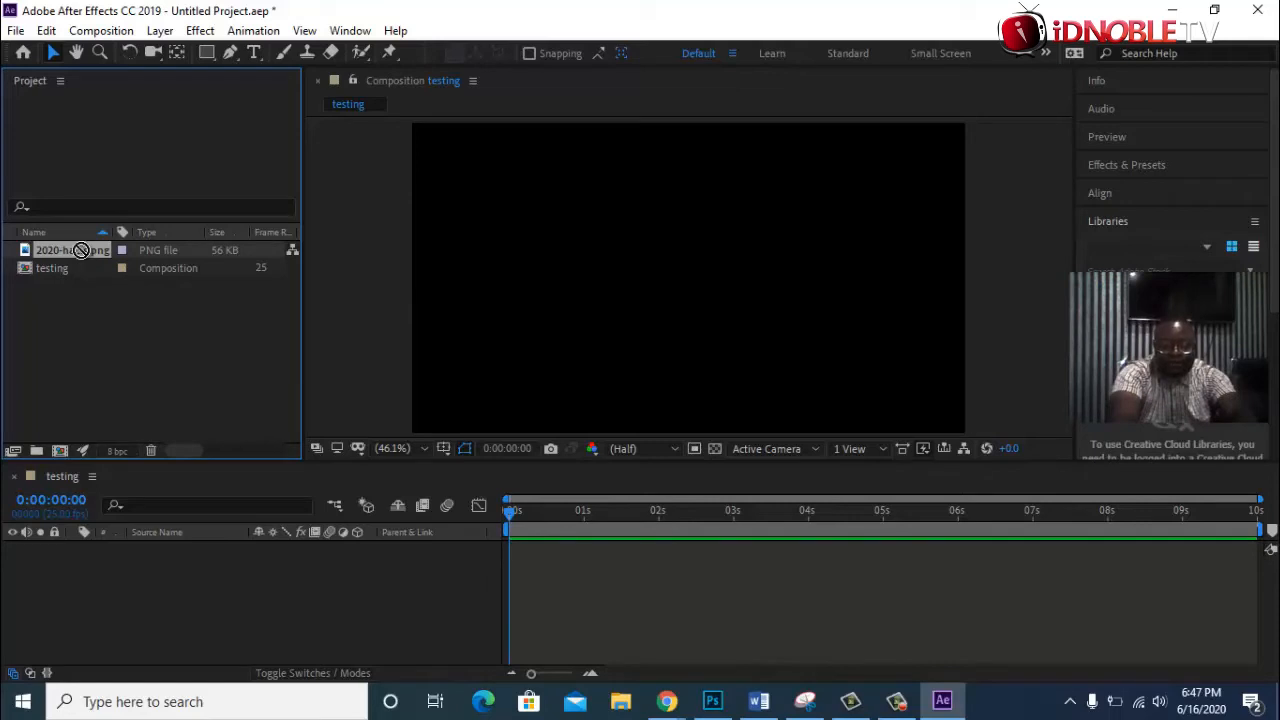
pyautogui.moveTo(80, 248); pyautogui.dragTo(155, 252)
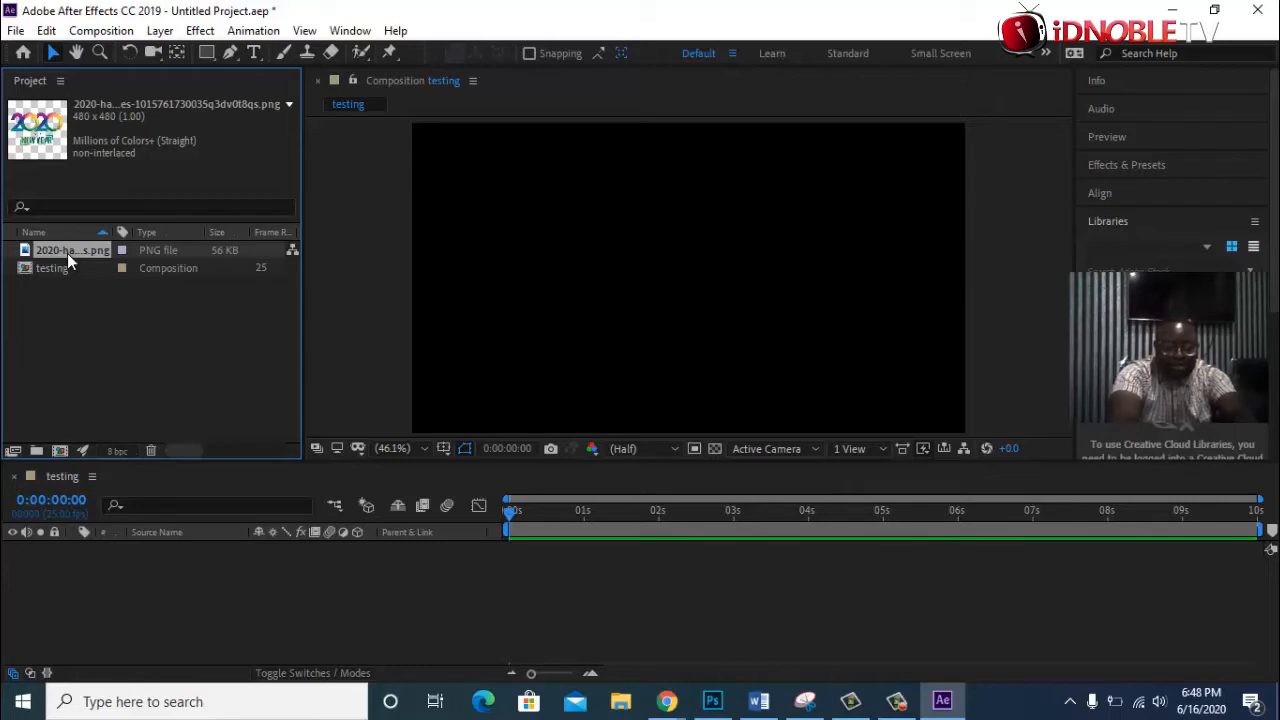
pyautogui.moveTo(67, 253); pyautogui.dragTo(131, 562)
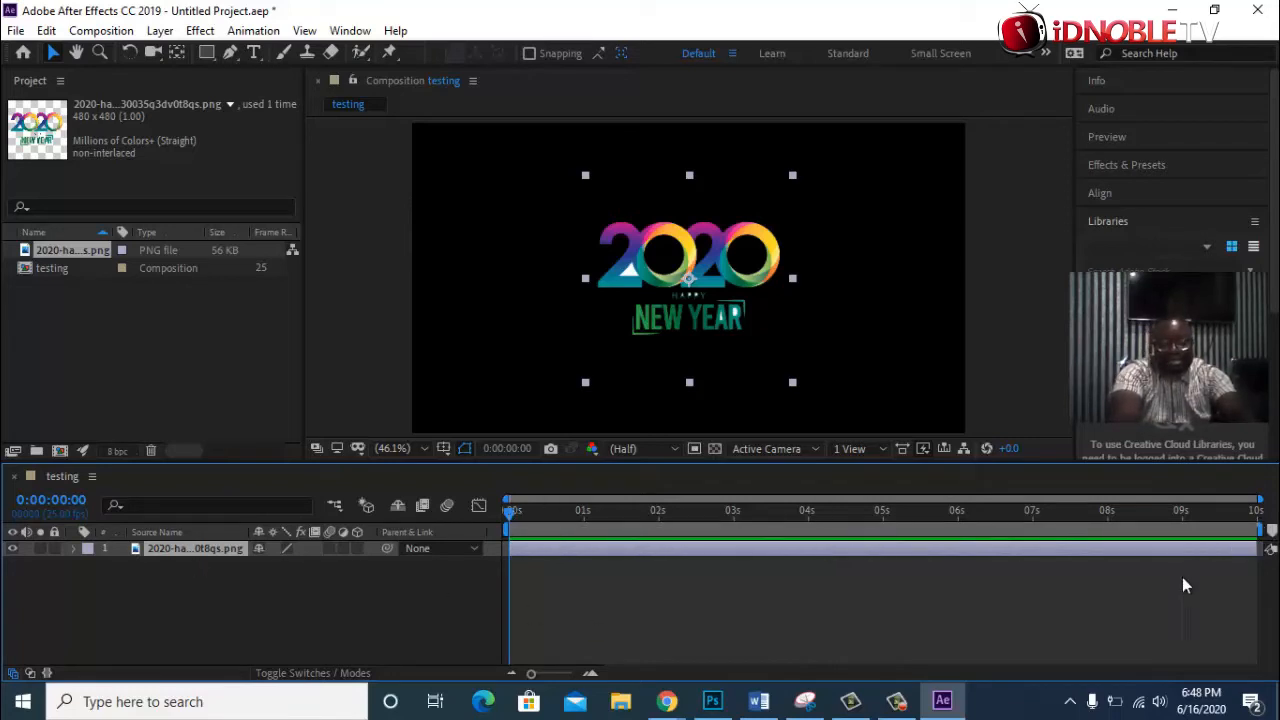
# Move the PNG layer into the upper-left corner of the composition frame, at about 239, 165.
pyautogui.click(670, 295)
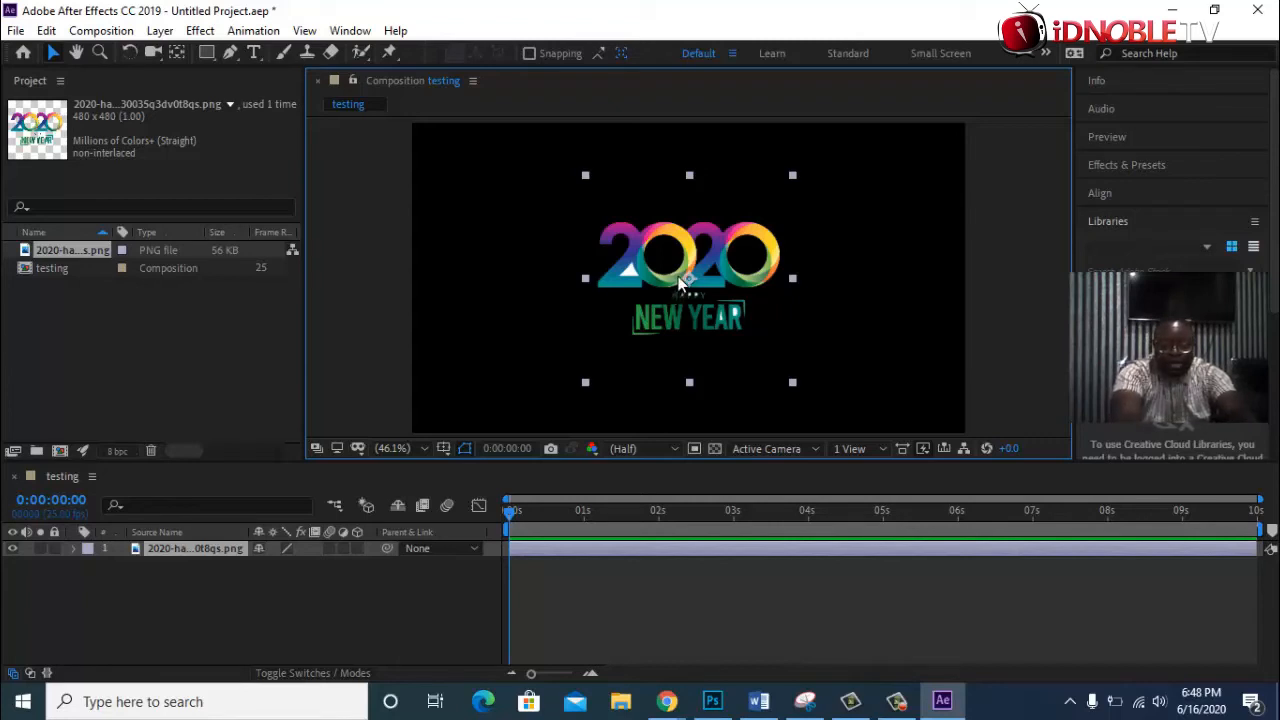
pyautogui.moveTo(682, 284); pyautogui.dragTo(505, 188)
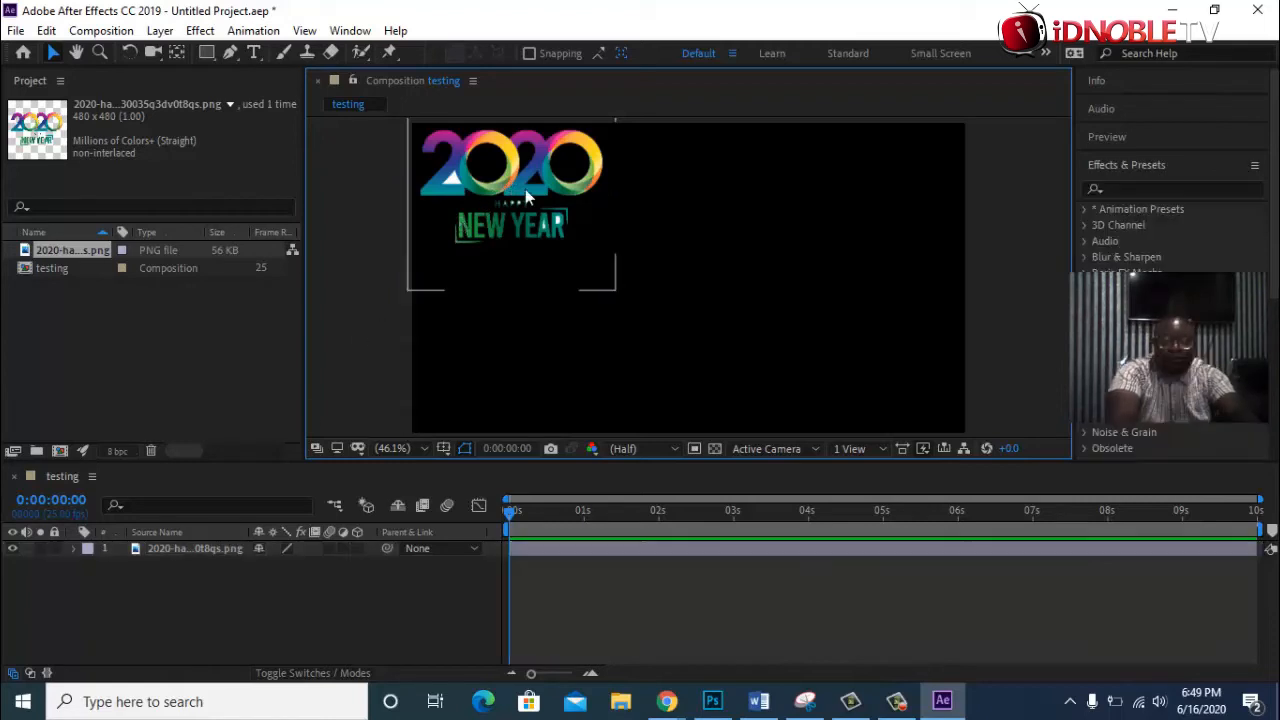
pyautogui.moveTo(499, 200)
pyautogui.mouseDown()
pyautogui.moveTo(532, 240)
pyautogui.moveTo(502, 199)
pyautogui.mouseUp()
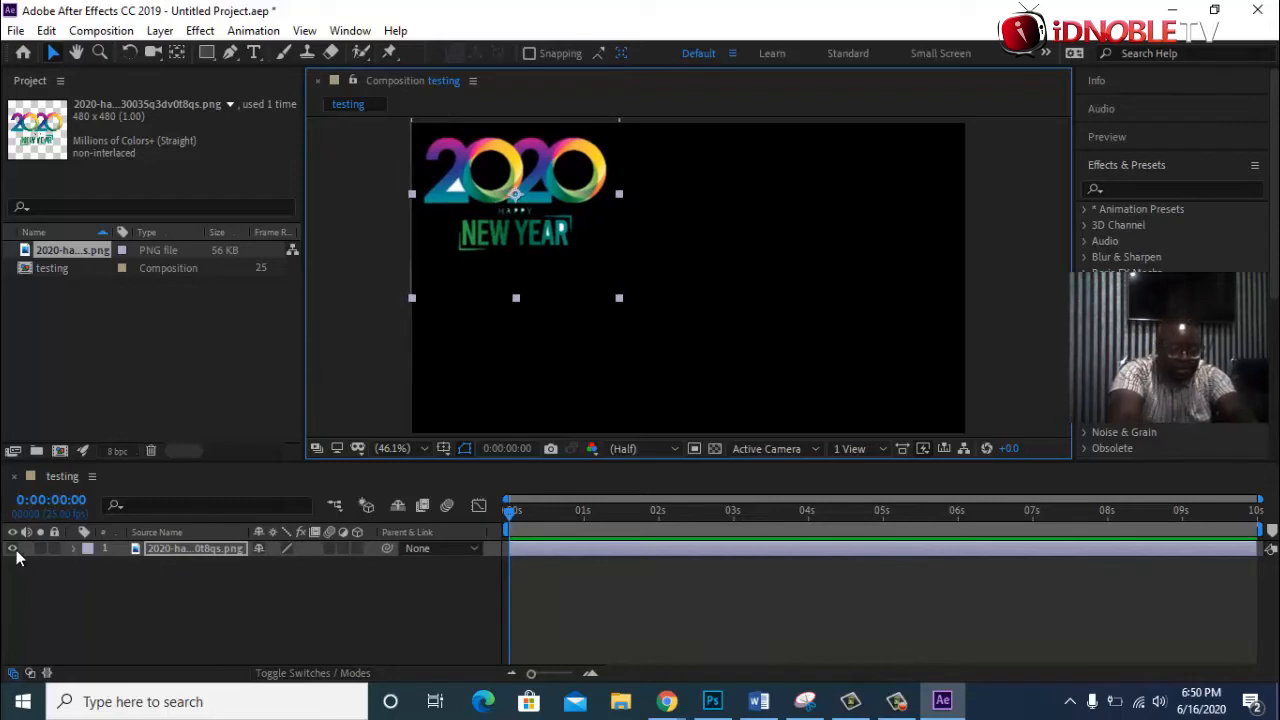
# Expand the PNG layer's Transform properties and start Position keyframing at 0:00:00:00.
pyautogui.click(70, 550)
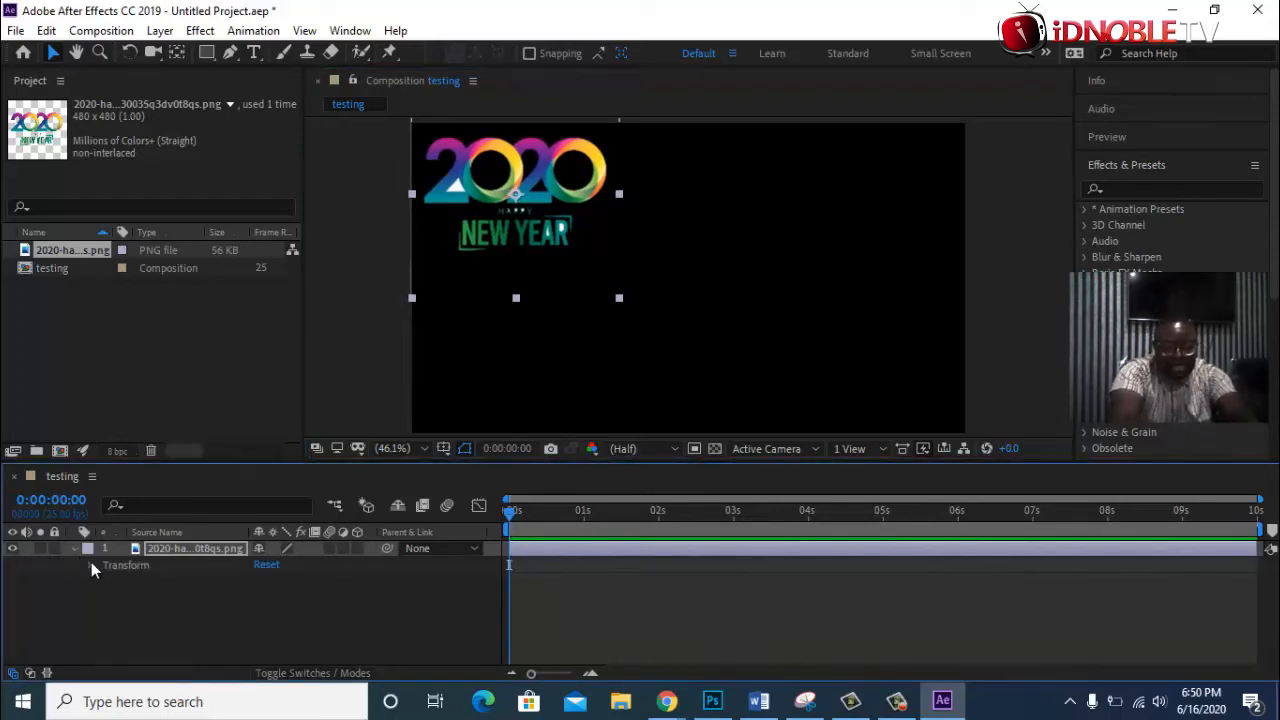
pyautogui.click(93, 565)
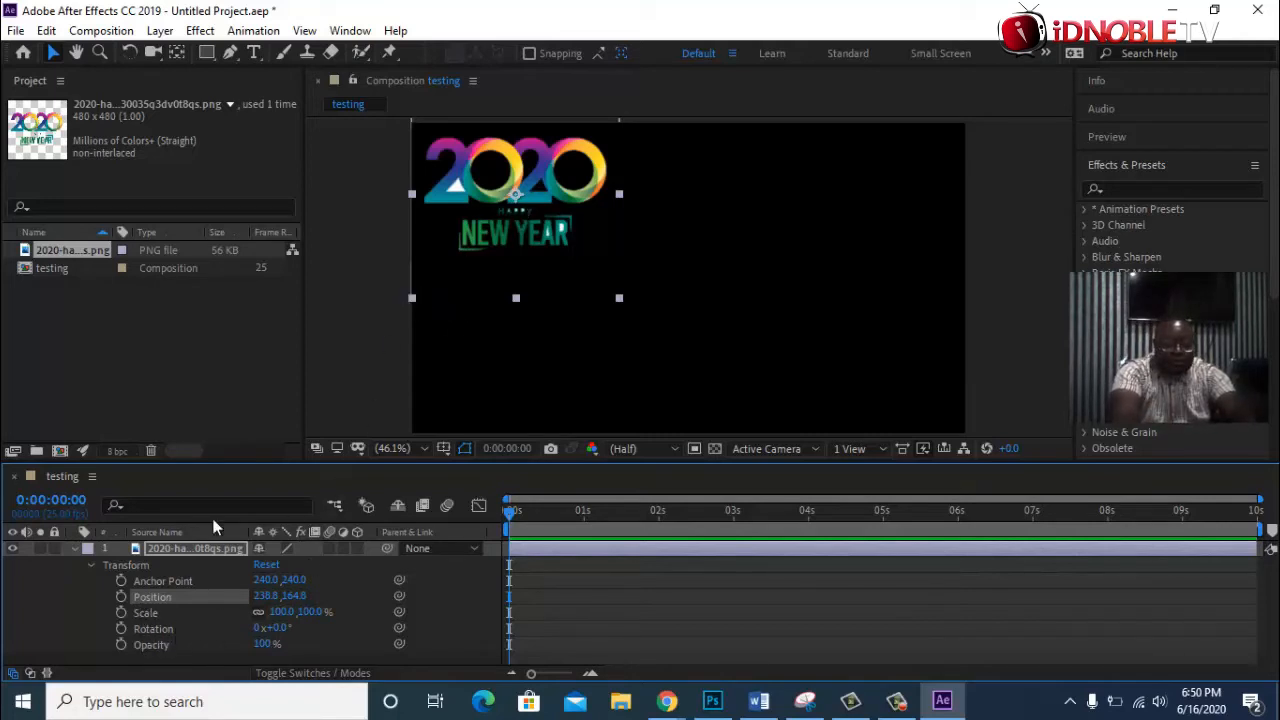
pyautogui.click(120, 597)
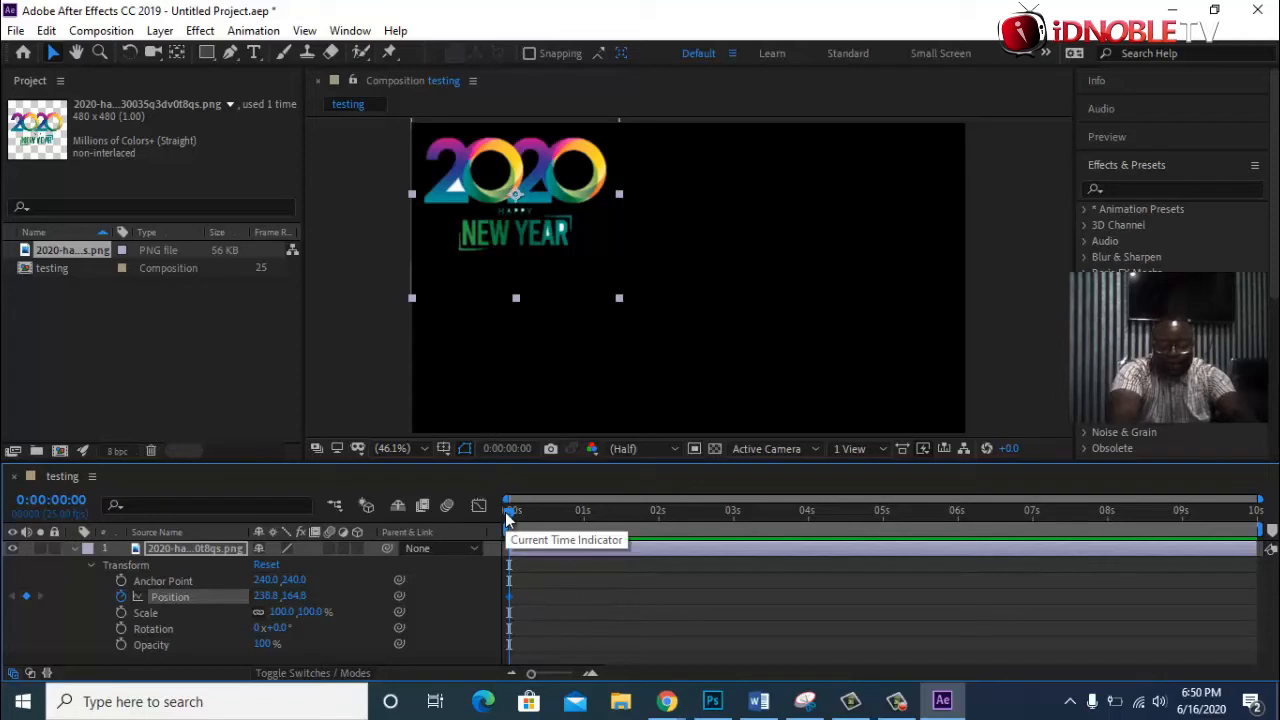
# Add a Position keyframe at 0:00:01:23 with the image in the frame's lower-right corner, about 1046, 588.
pyautogui.moveTo(505, 512); pyautogui.dragTo(571, 518)
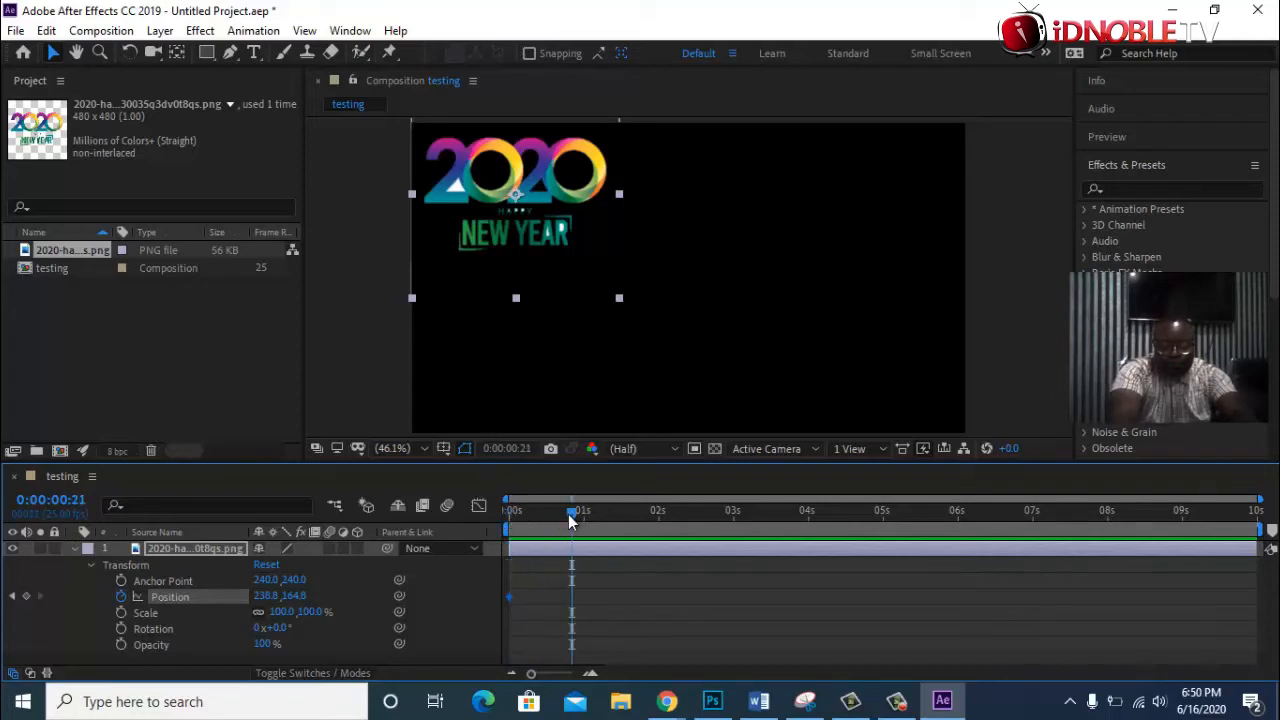
pyautogui.click(508, 190)
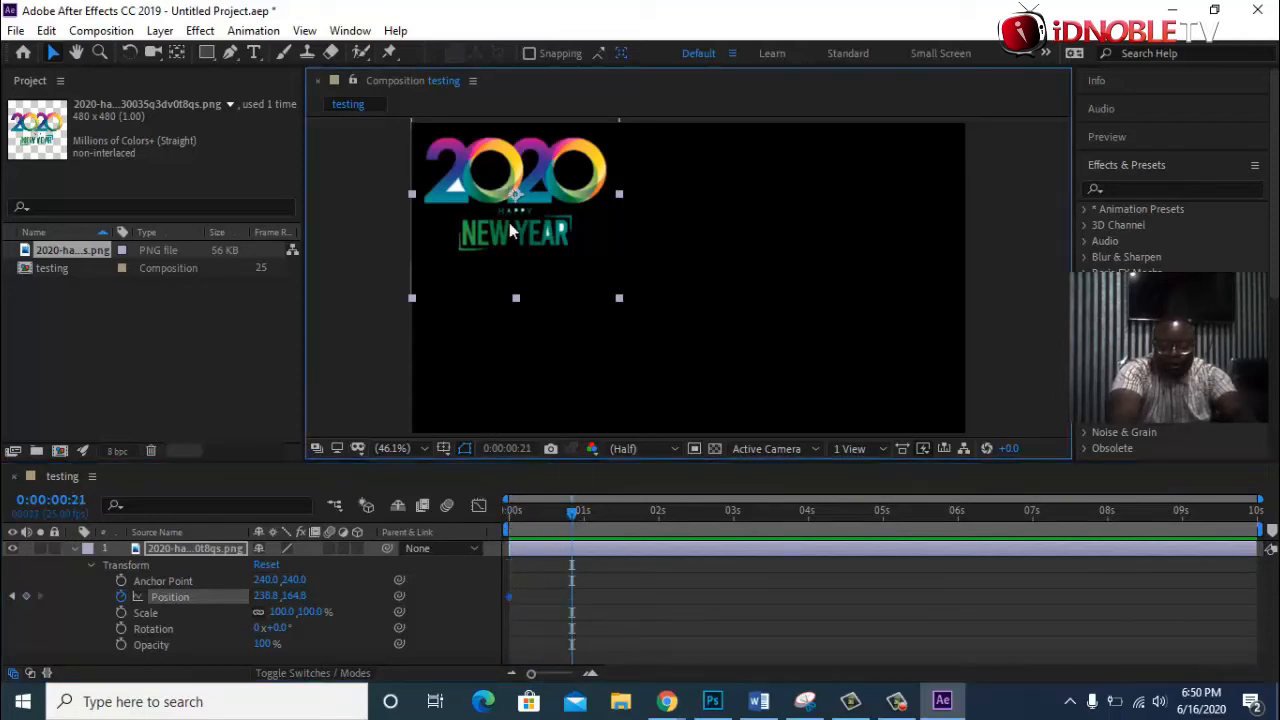
pyautogui.moveTo(571, 518); pyautogui.dragTo(652, 513)
pyautogui.moveTo(510, 176); pyautogui.dragTo(858, 364)
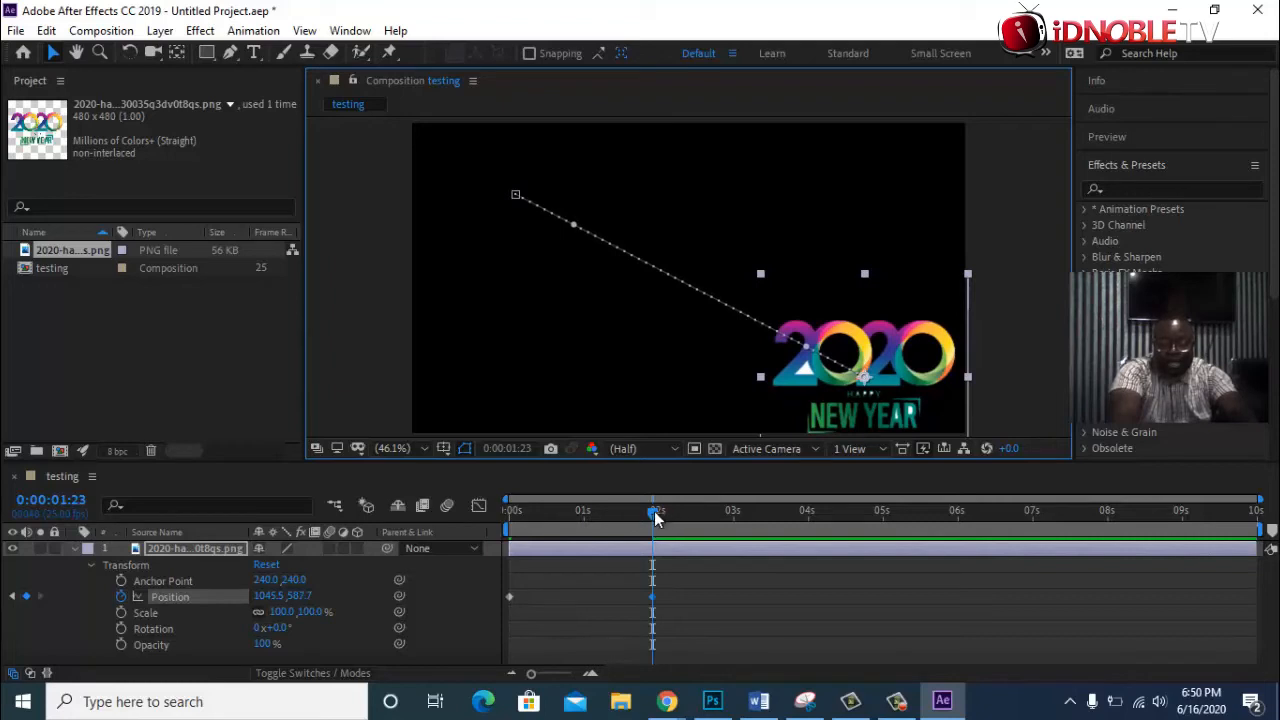
# Add Position keyframes with the image in the frame's upper-right corner at 0:00:03:24 and its lower-left corner at 0:00:05:23.
pyautogui.moveTo(655, 517); pyautogui.dragTo(811, 506)
pyautogui.moveTo(870, 377); pyautogui.dragTo(869, 190)
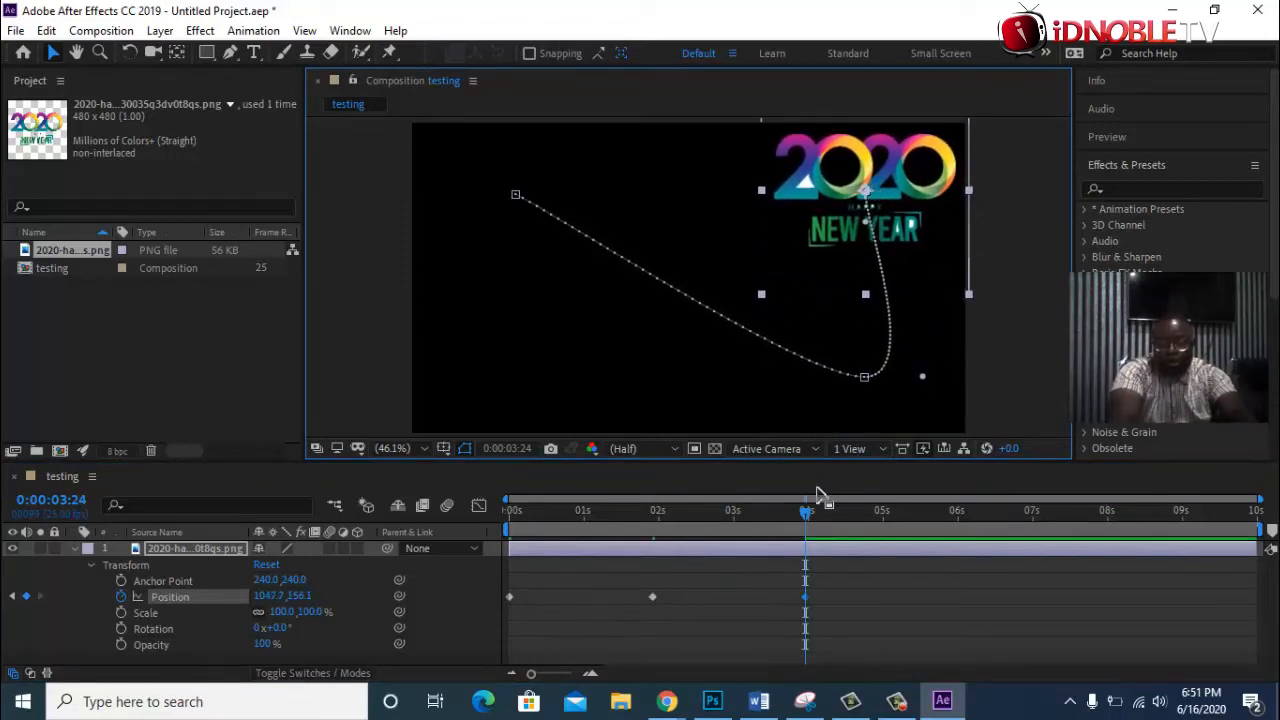
pyautogui.moveTo(806, 512); pyautogui.dragTo(954, 518)
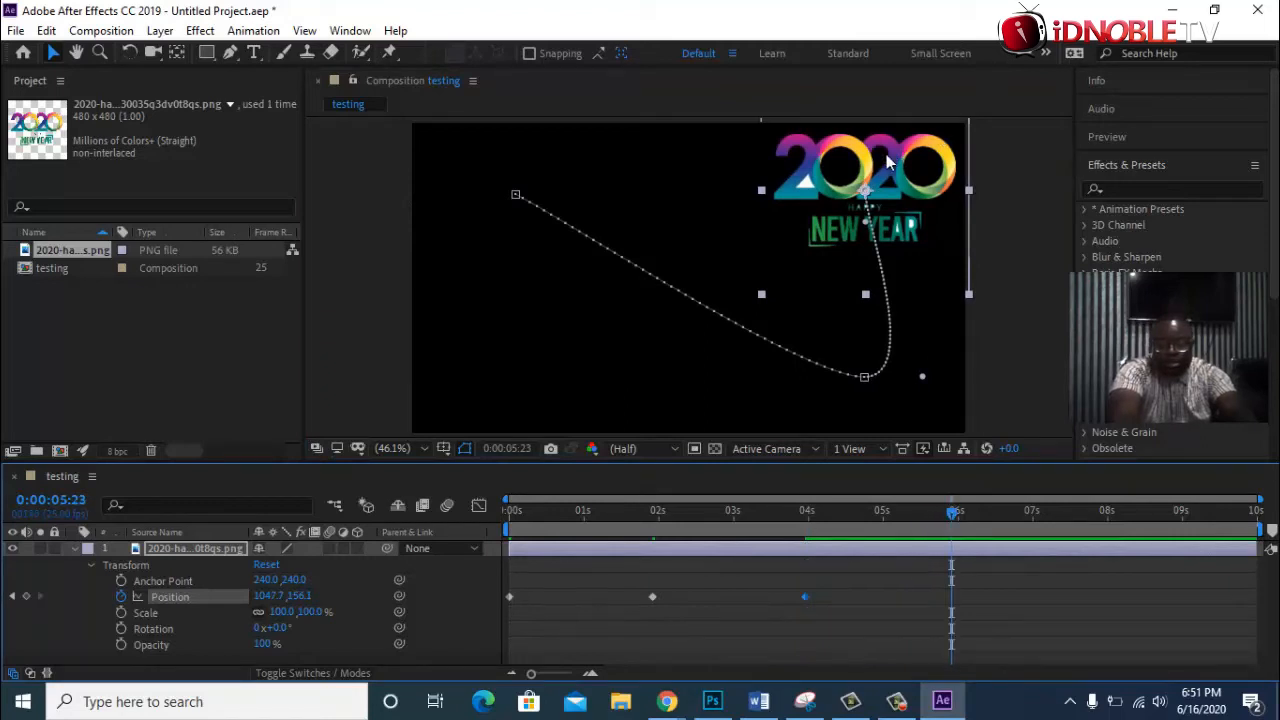
pyautogui.moveTo(886, 162); pyautogui.dragTo(545, 337)
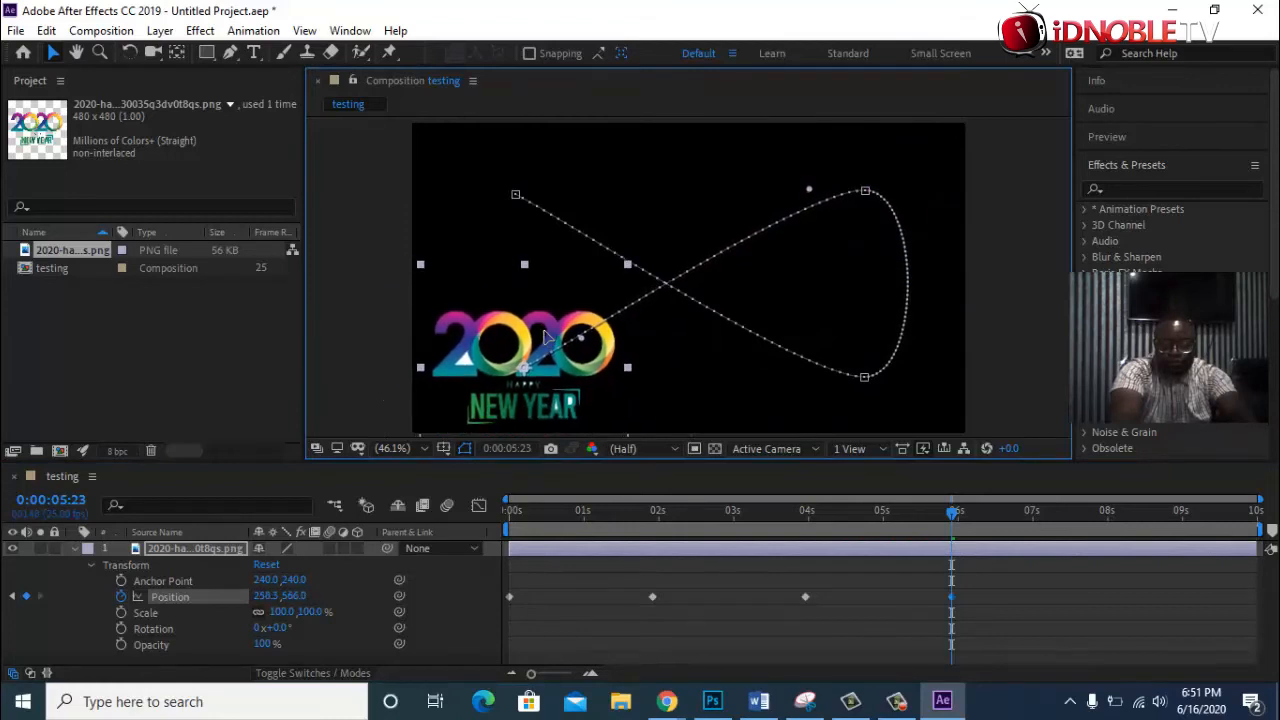
# Add Position keyframes with the image in the frame's upper-left corner at 0:00:07:24 and near its centre at 0:00:09:22.
pyautogui.moveTo(950, 514); pyautogui.dragTo(1101, 512)
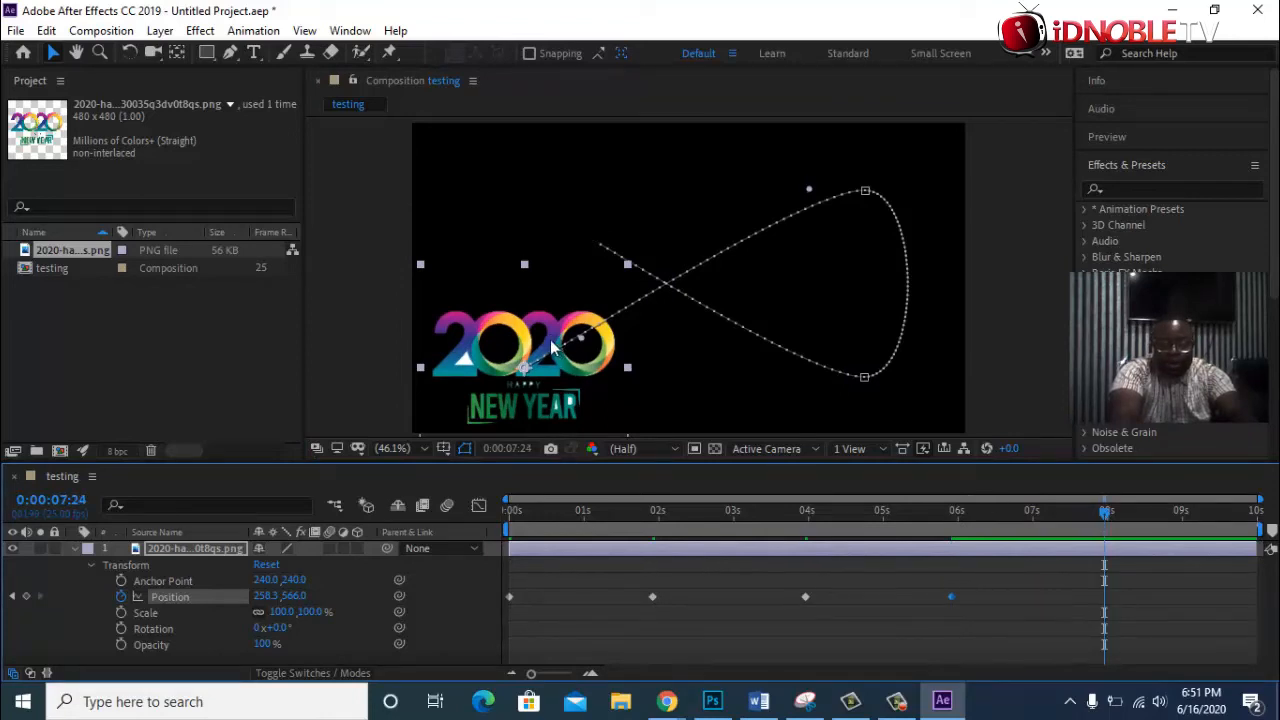
pyautogui.moveTo(553, 347); pyautogui.dragTo(544, 167)
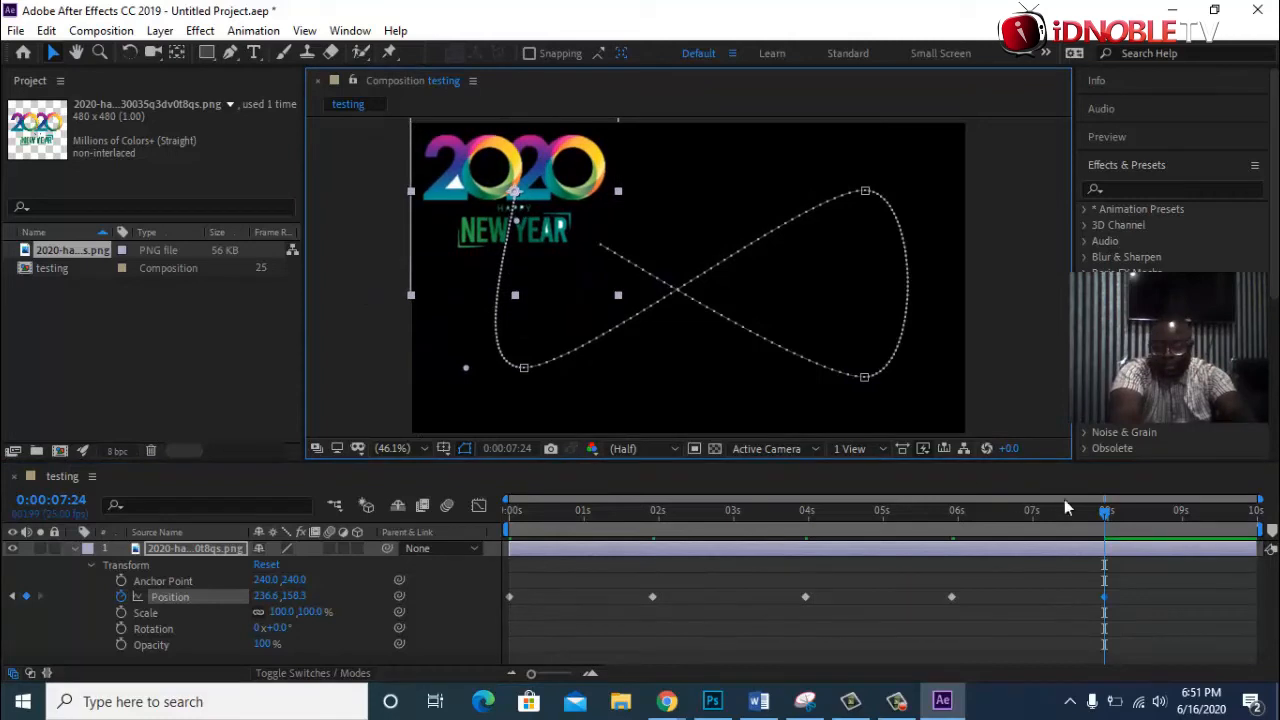
pyautogui.moveTo(1129, 517); pyautogui.dragTo(1248, 516)
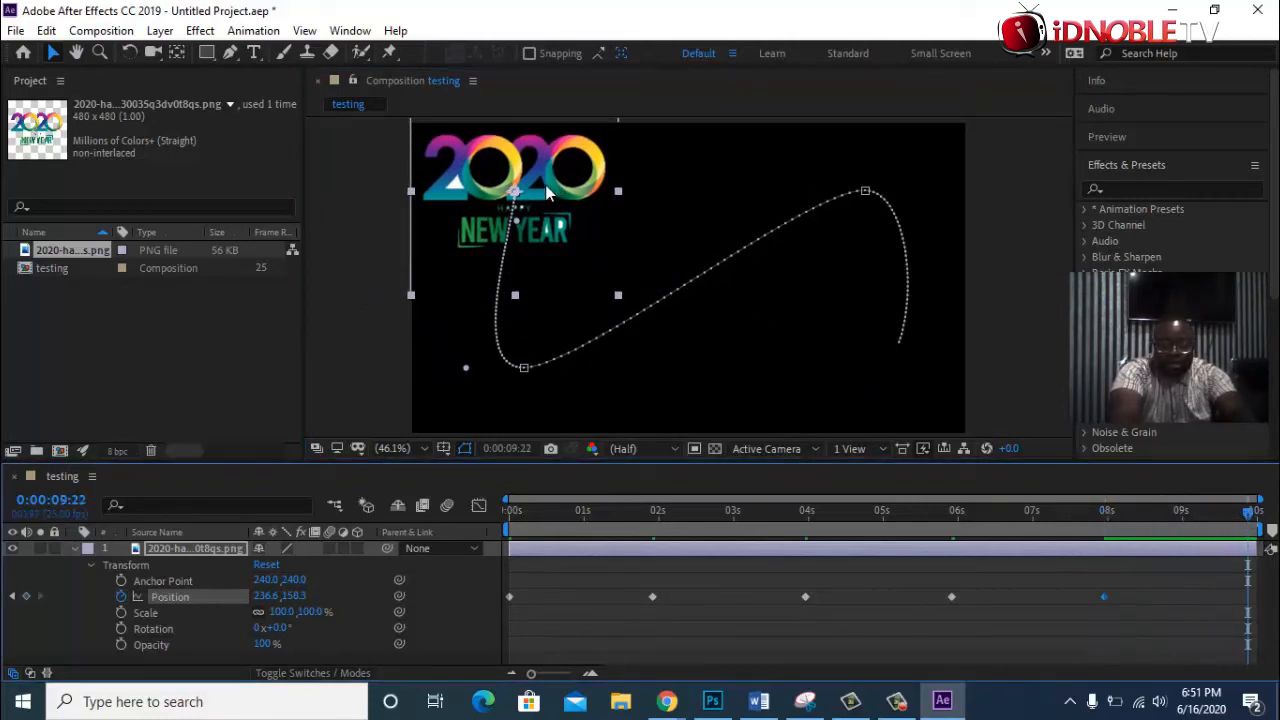
pyautogui.moveTo(530, 180); pyautogui.dragTo(705, 285)
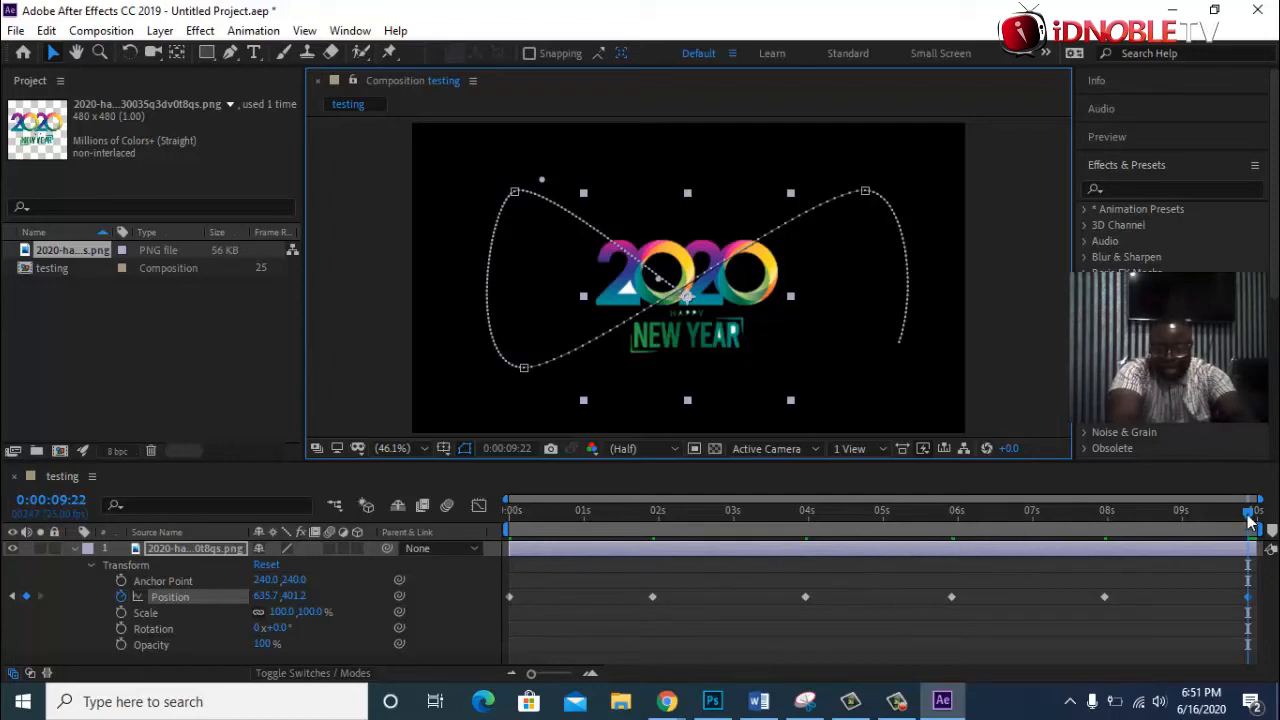
# Preview the position animation from the start of the composition, and stop playback.
pyautogui.moveTo(1249, 520); pyautogui.dragTo(500, 510)
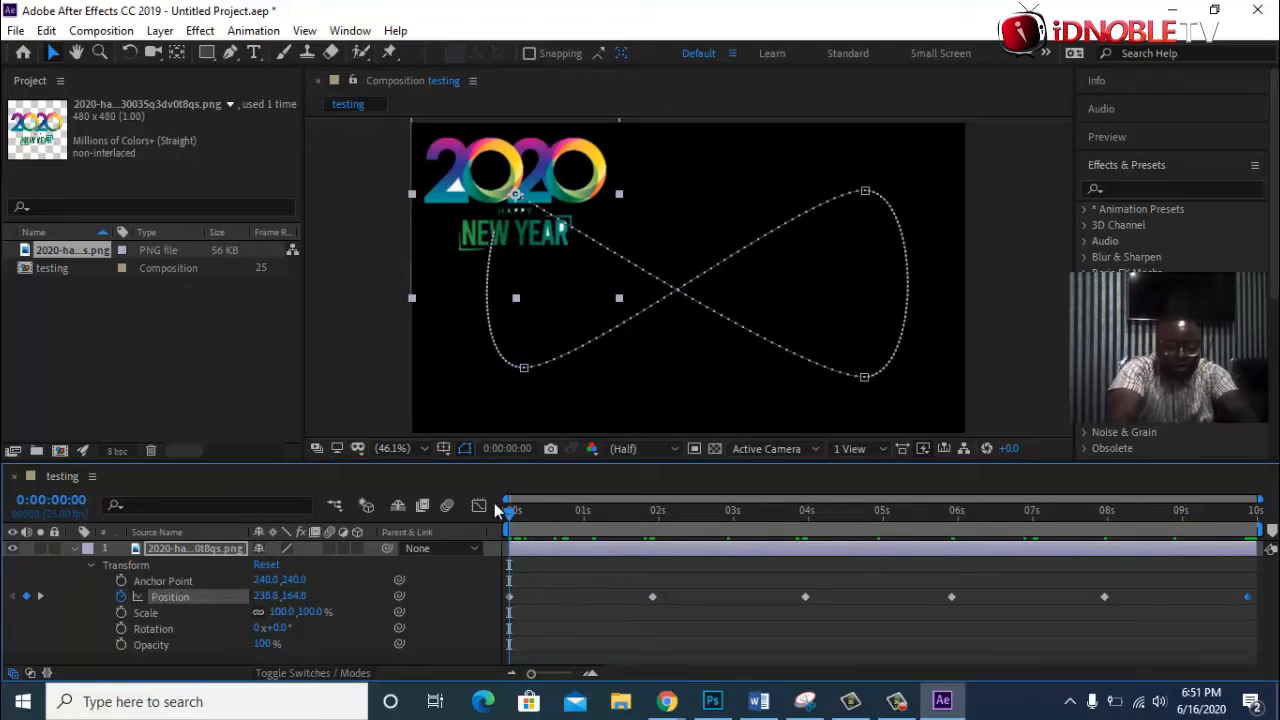
pyautogui.press('space')
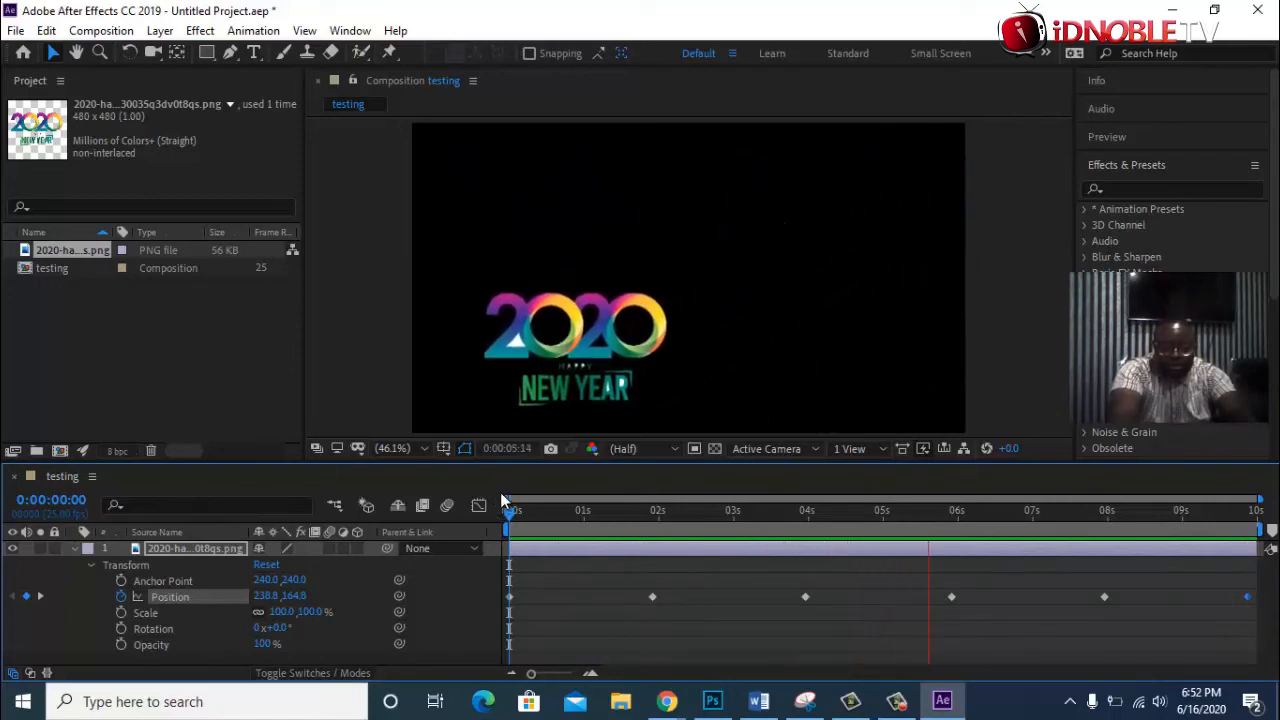
pyautogui.press('space')
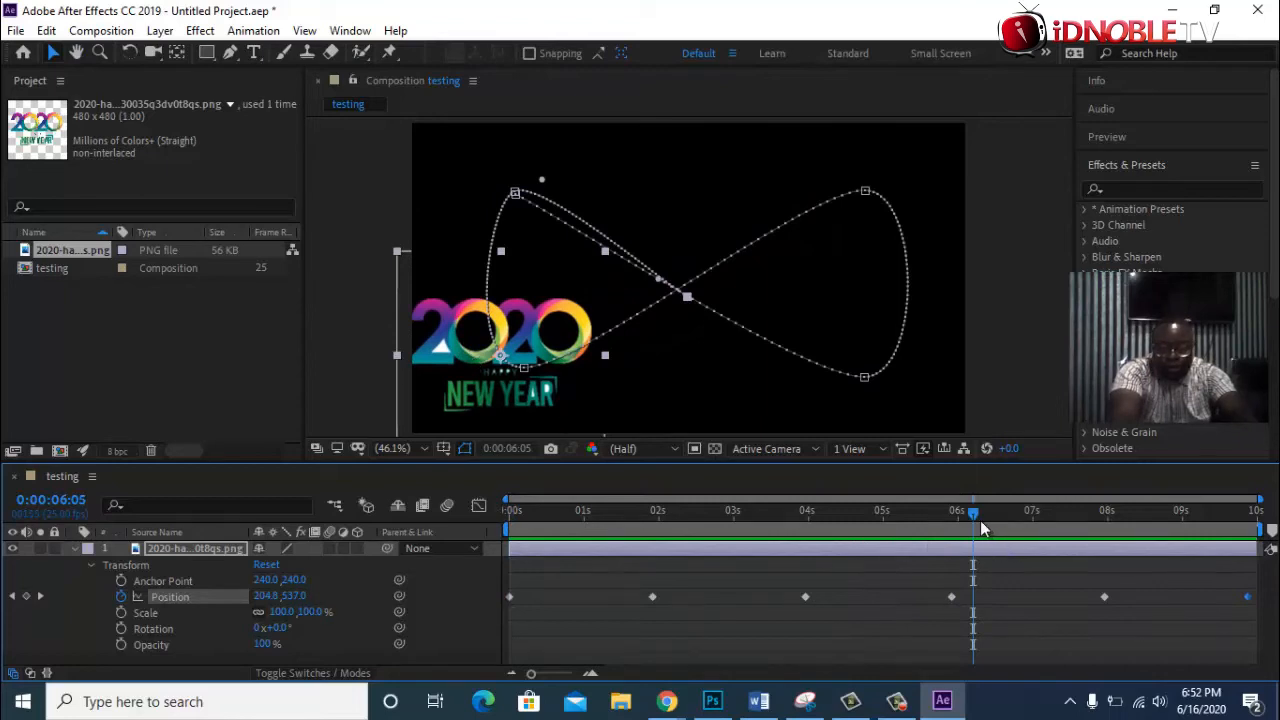
# Start Scale keyframing at 0:00:00:00 and add a keyframe scaling the image to 51% at 0:00:01:24.
pyautogui.moveTo(975, 520); pyautogui.dragTo(496, 512)
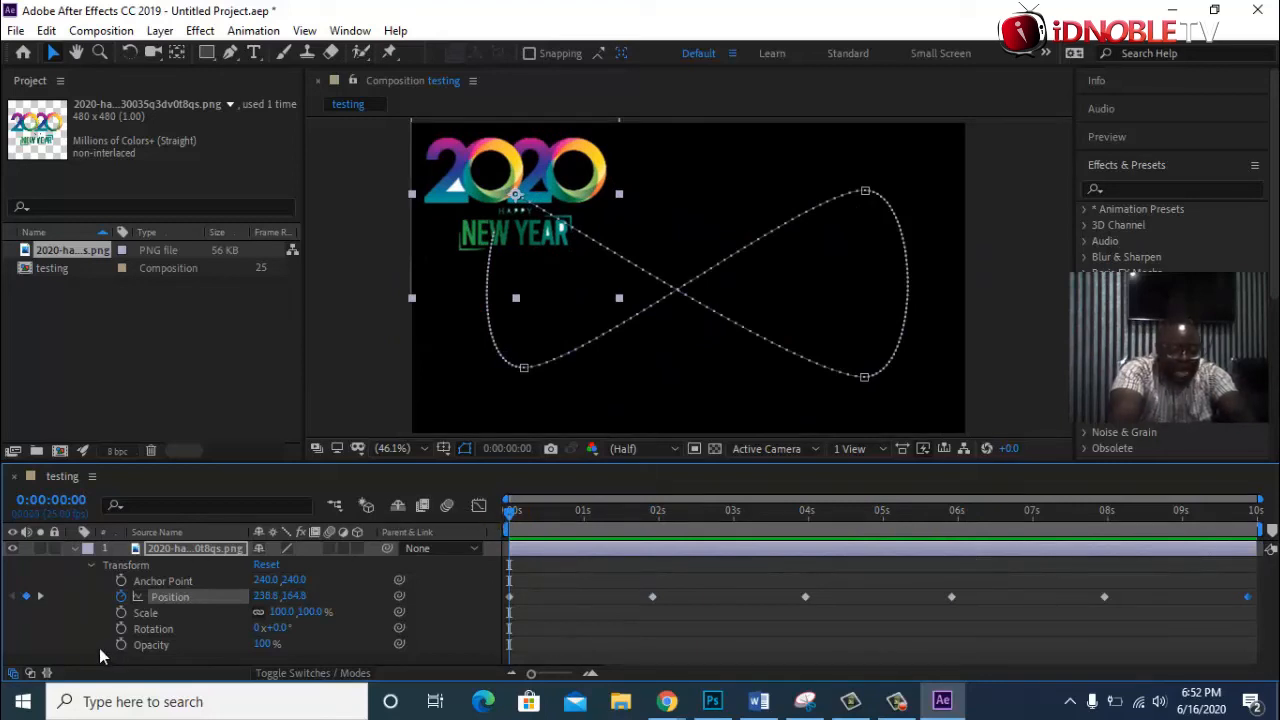
pyautogui.click(120, 613)
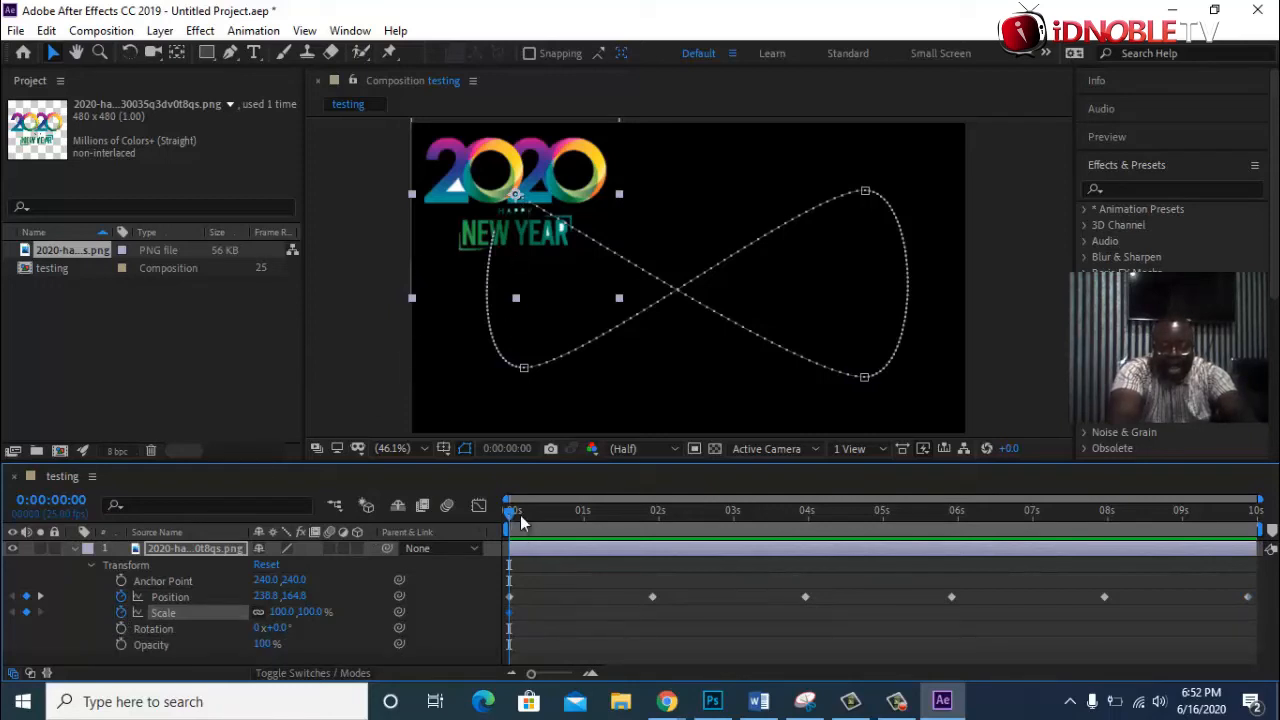
pyautogui.moveTo(520, 515); pyautogui.dragTo(657, 513)
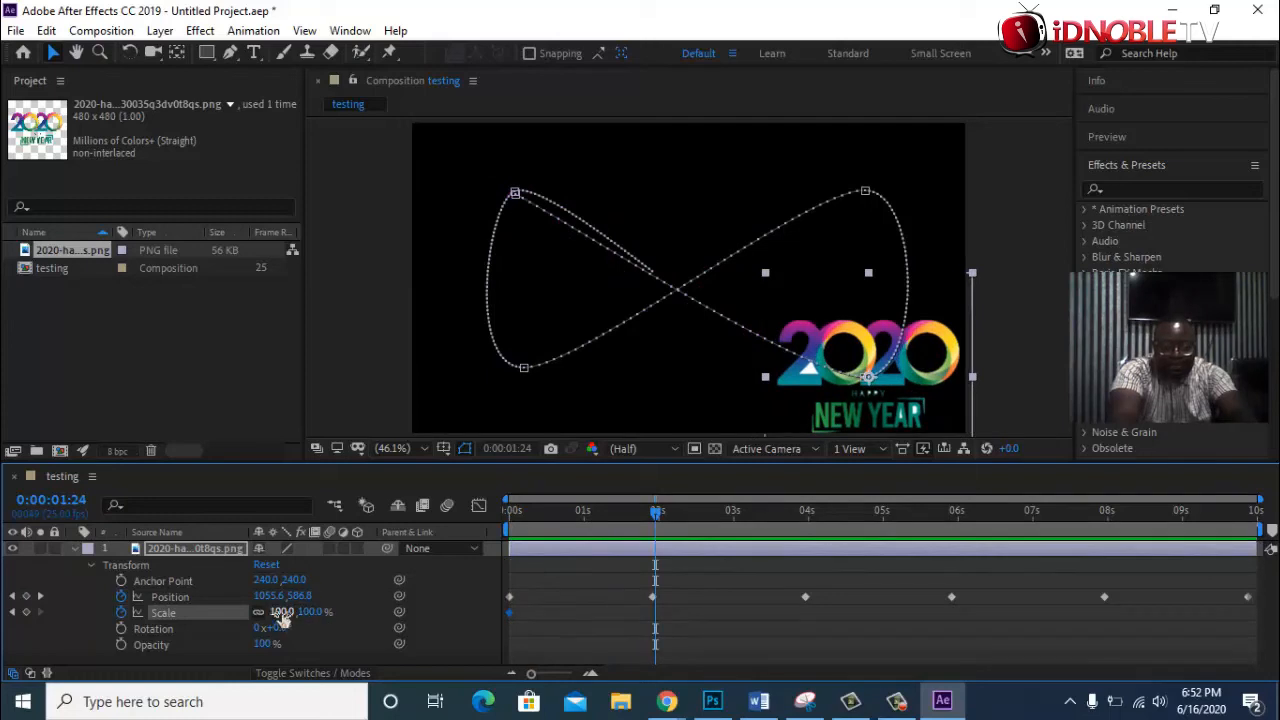
pyautogui.moveTo(276, 611); pyautogui.dragTo(234, 611)
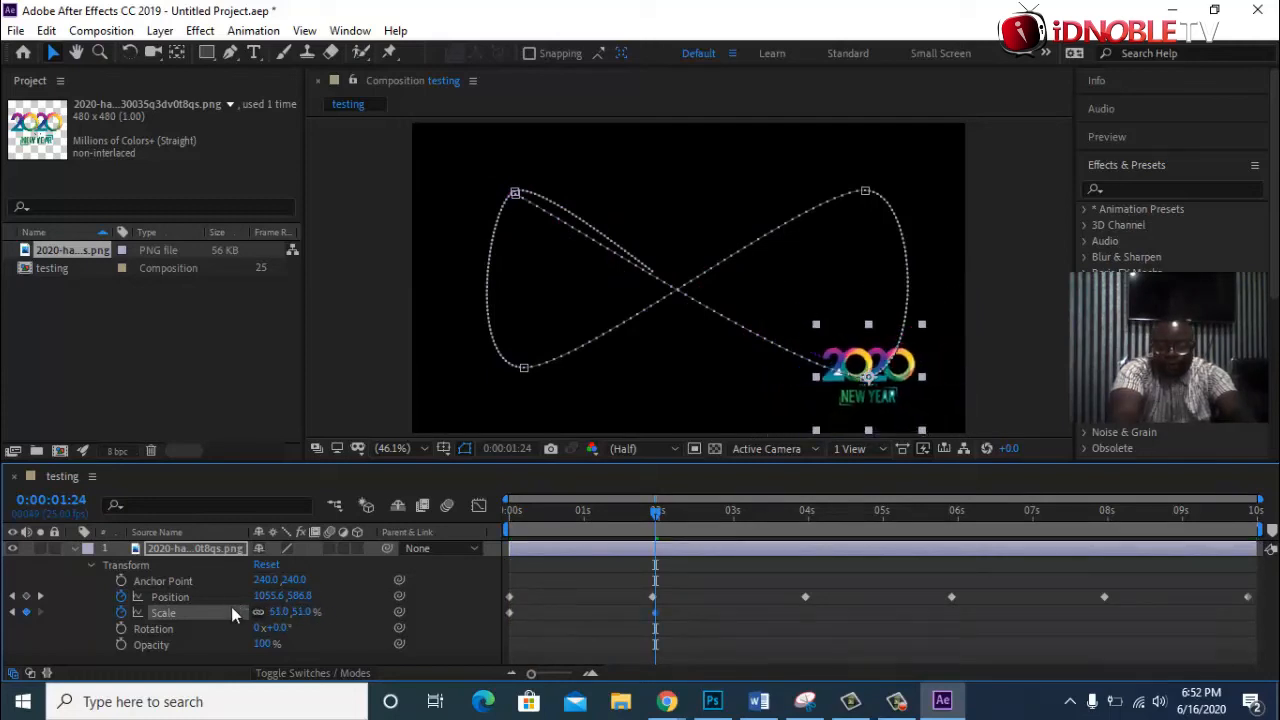
# Add a Scale keyframe enlarging the image to 135% at 0:00:03:24.
pyautogui.moveTo(657, 518); pyautogui.dragTo(808, 515)
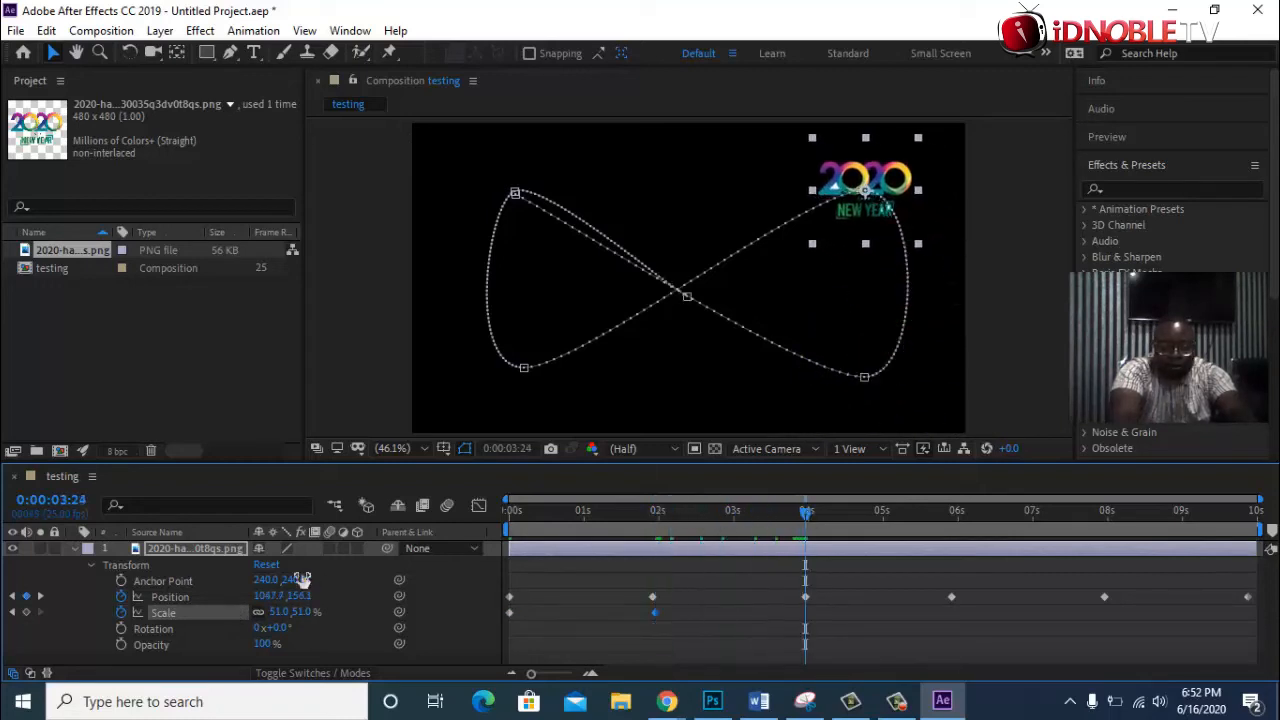
pyautogui.moveTo(278, 612); pyautogui.dragTo(320, 611)
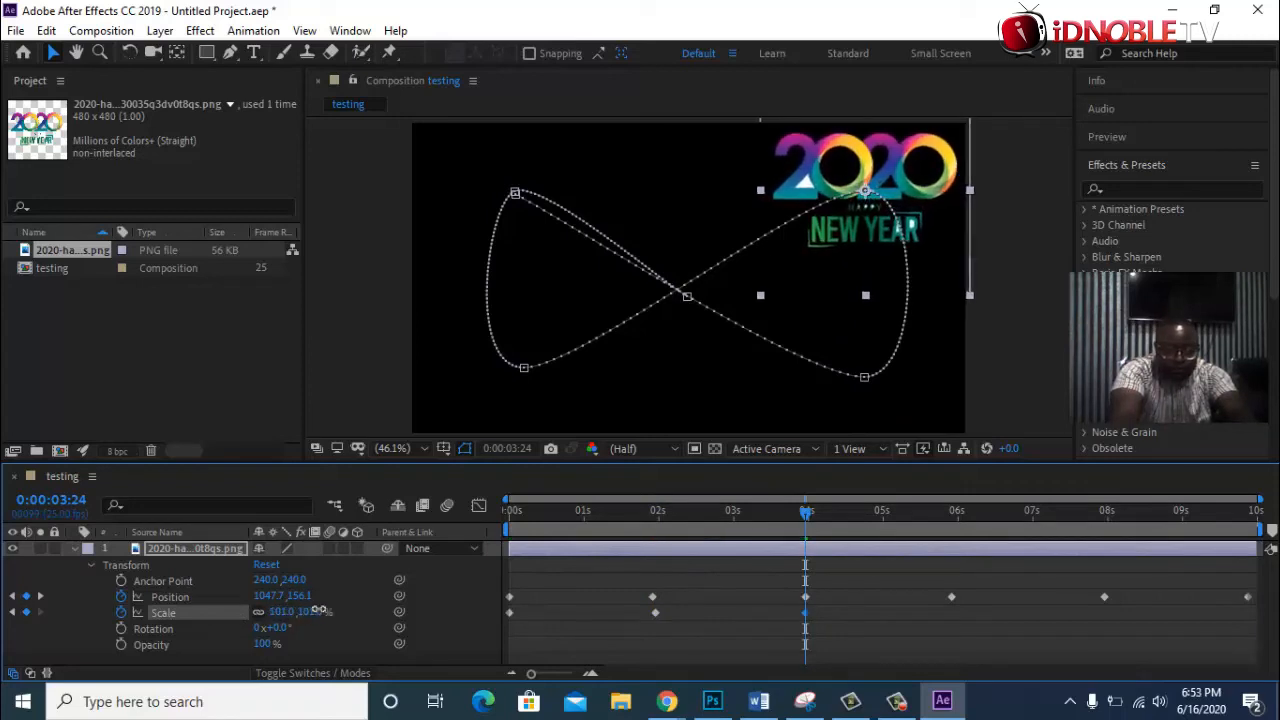
pyautogui.moveTo(320, 611); pyautogui.dragTo(353, 620)
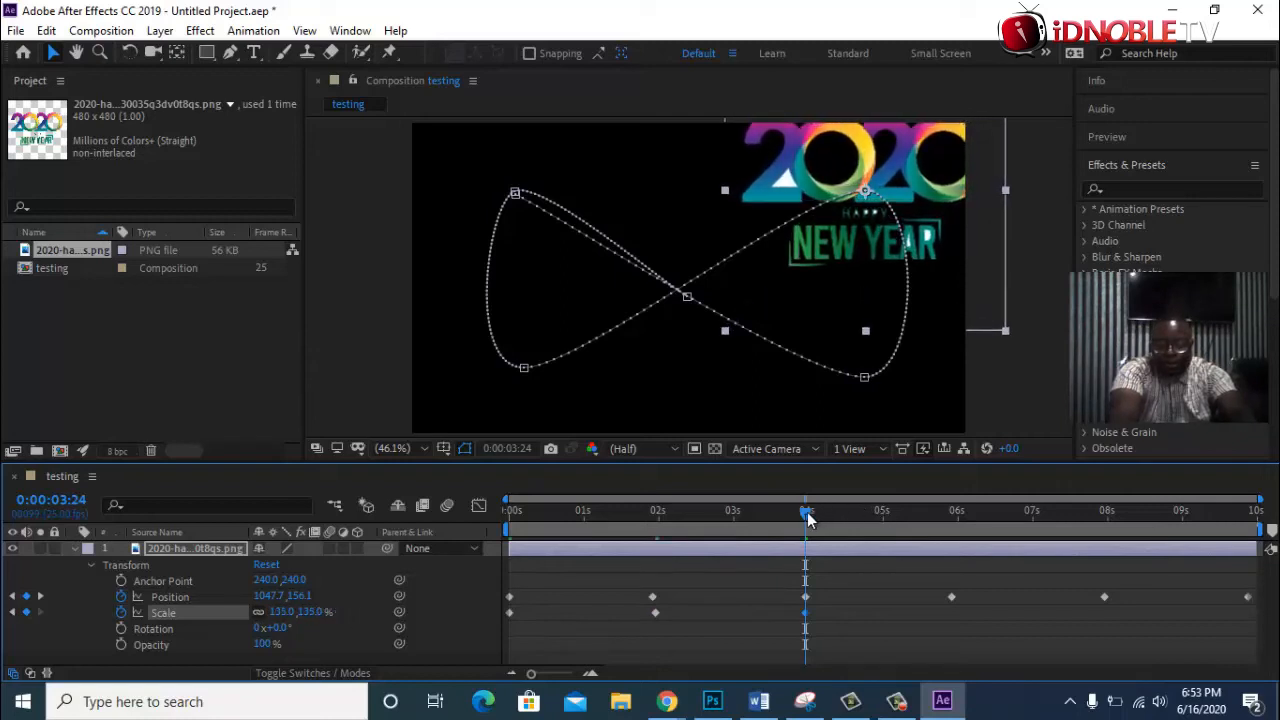
# Add Scale keyframes setting the image to 34% at 0:00:05:23 and 191% at 0:00:07:24.
pyautogui.moveTo(838, 512); pyautogui.dragTo(951, 512)
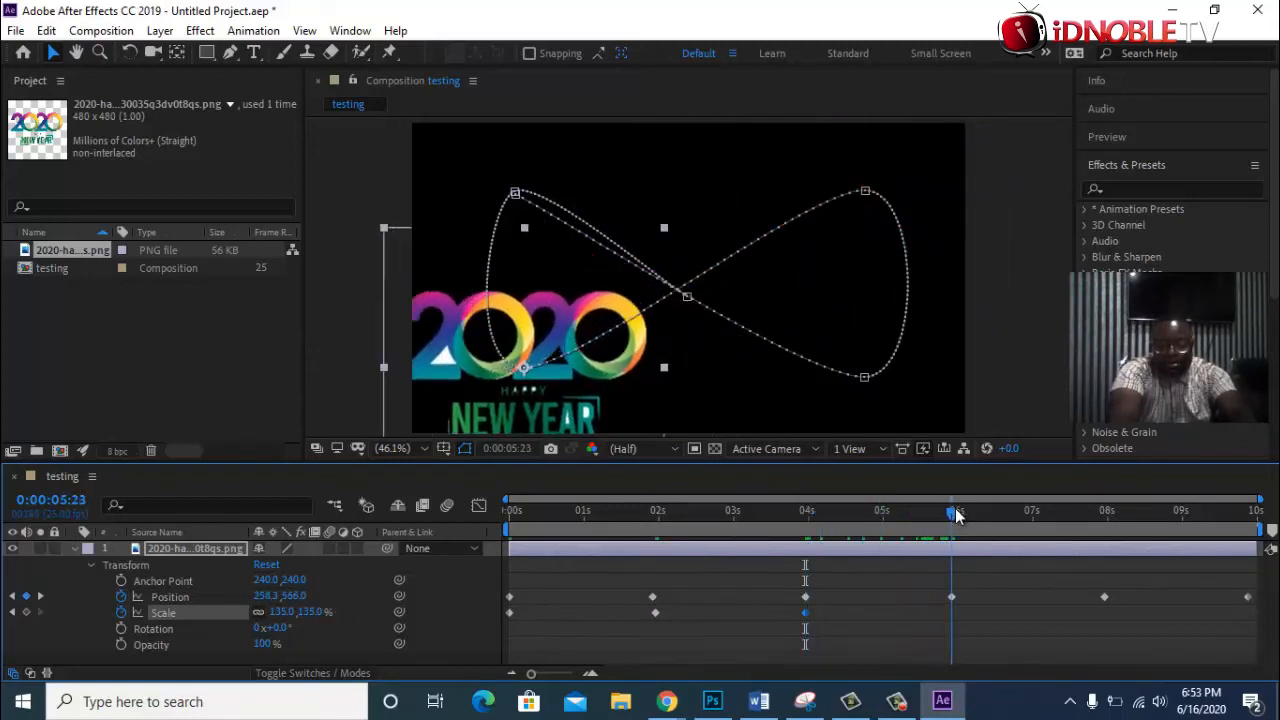
pyautogui.click(281, 611)
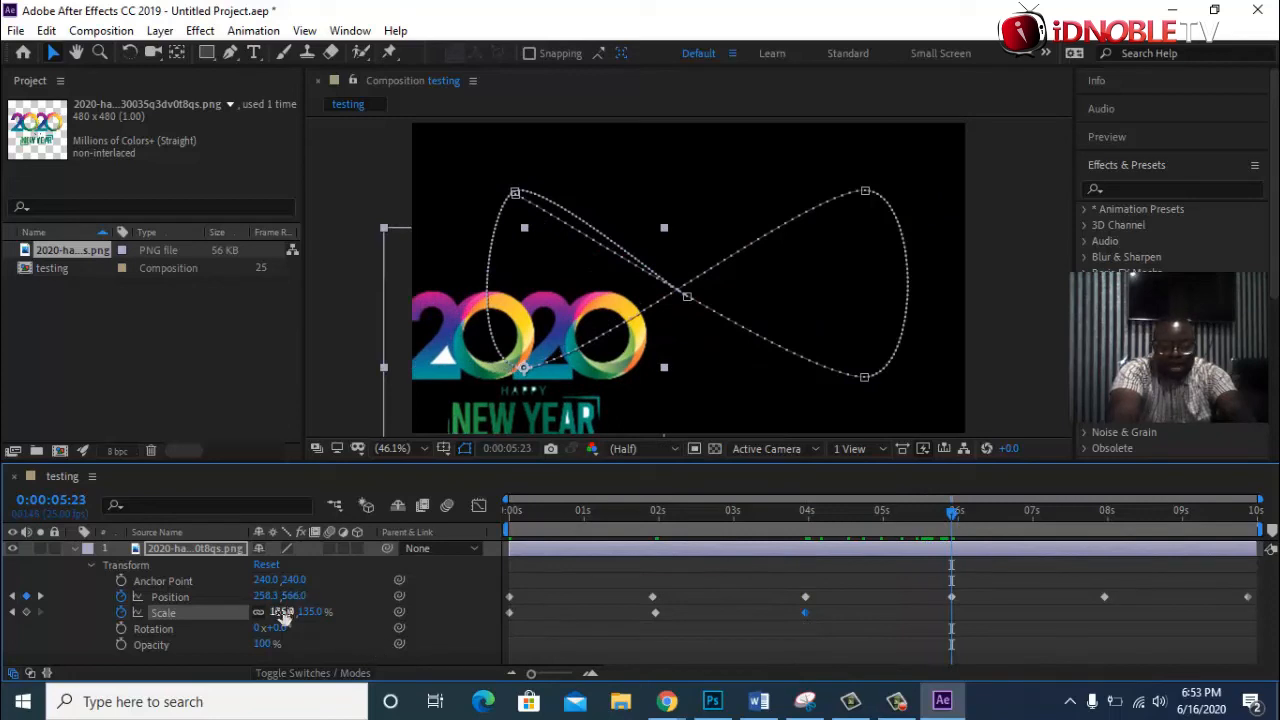
pyautogui.moveTo(263, 611); pyautogui.dragTo(185, 620)
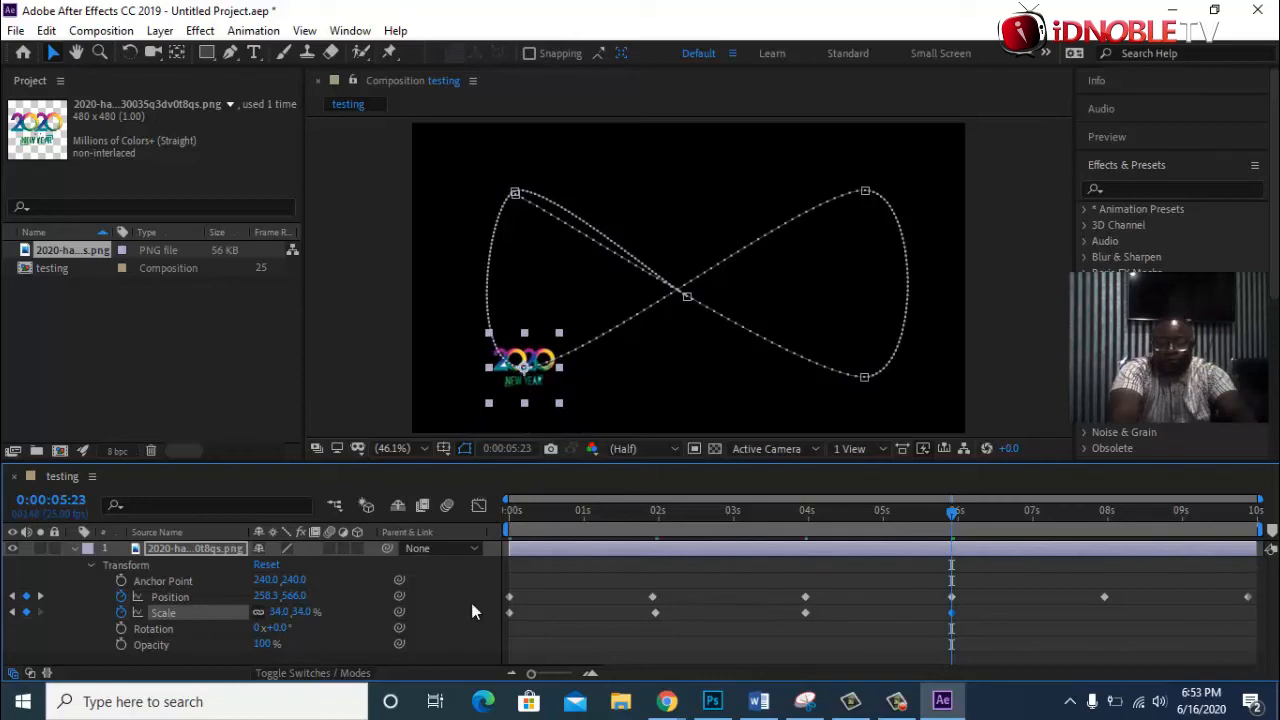
pyautogui.moveTo(951, 518); pyautogui.dragTo(1090, 520)
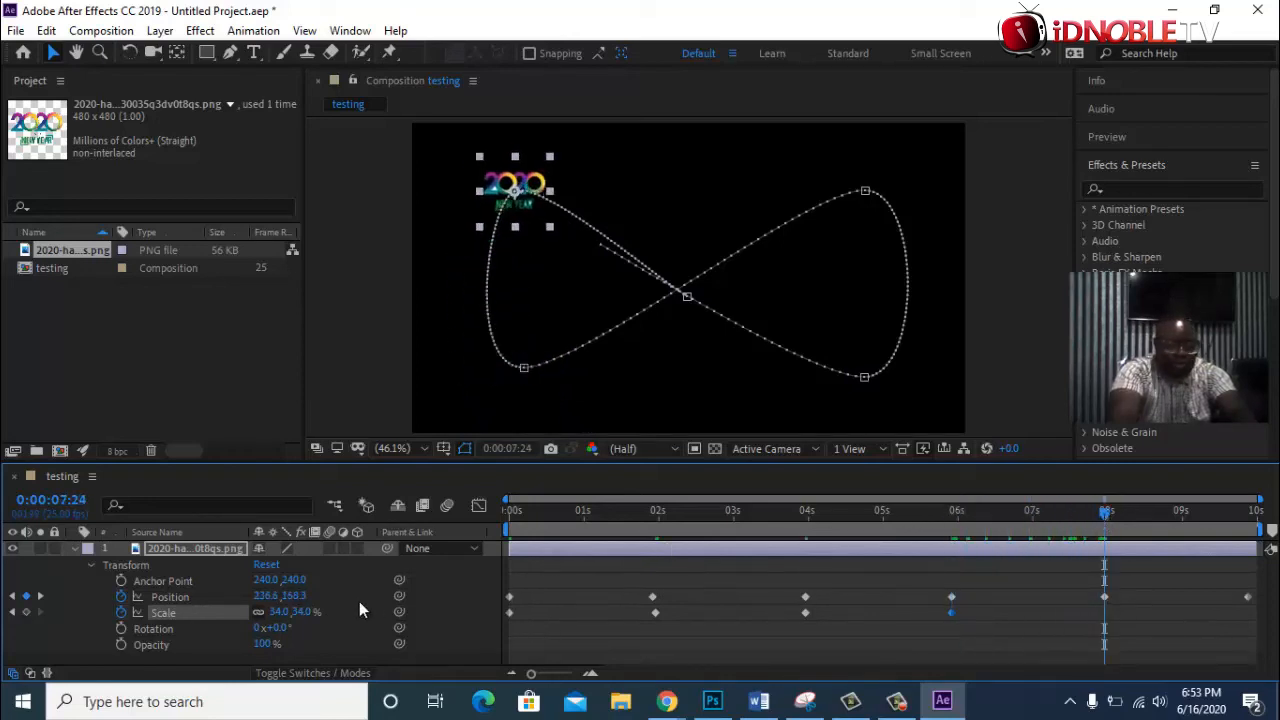
pyautogui.moveTo(282, 611); pyautogui.dragTo(424, 611)
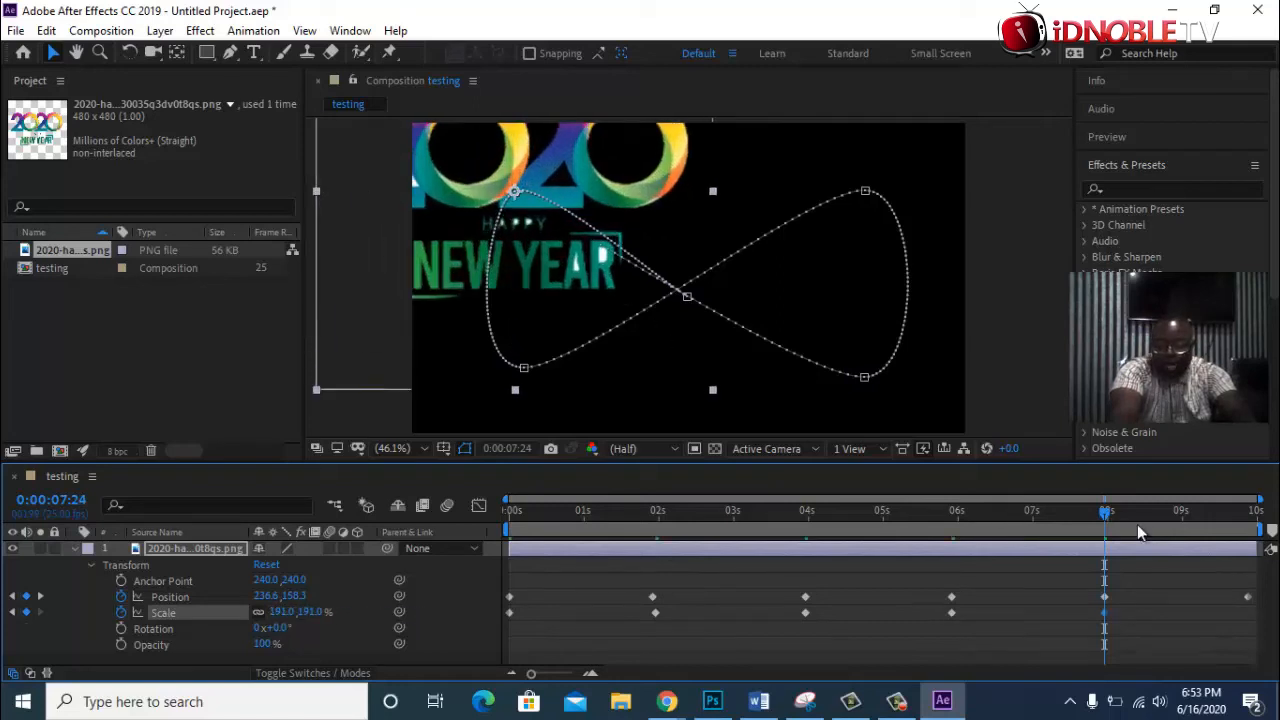
# Add a Scale keyframe returning the image to 100% at 0:00:09:22 and preview the animation.
pyautogui.moveTo(1113, 519); pyautogui.dragTo(1255, 502)
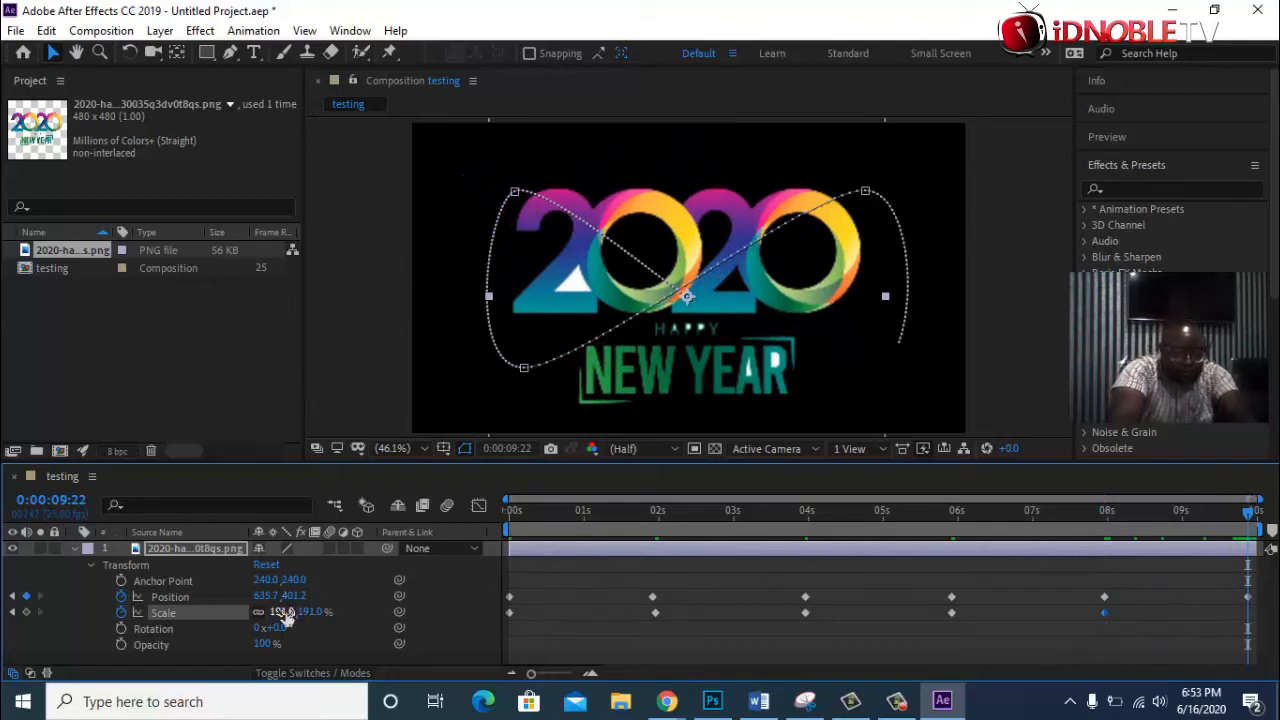
pyautogui.moveTo(282, 617); pyautogui.dragTo(196, 612)
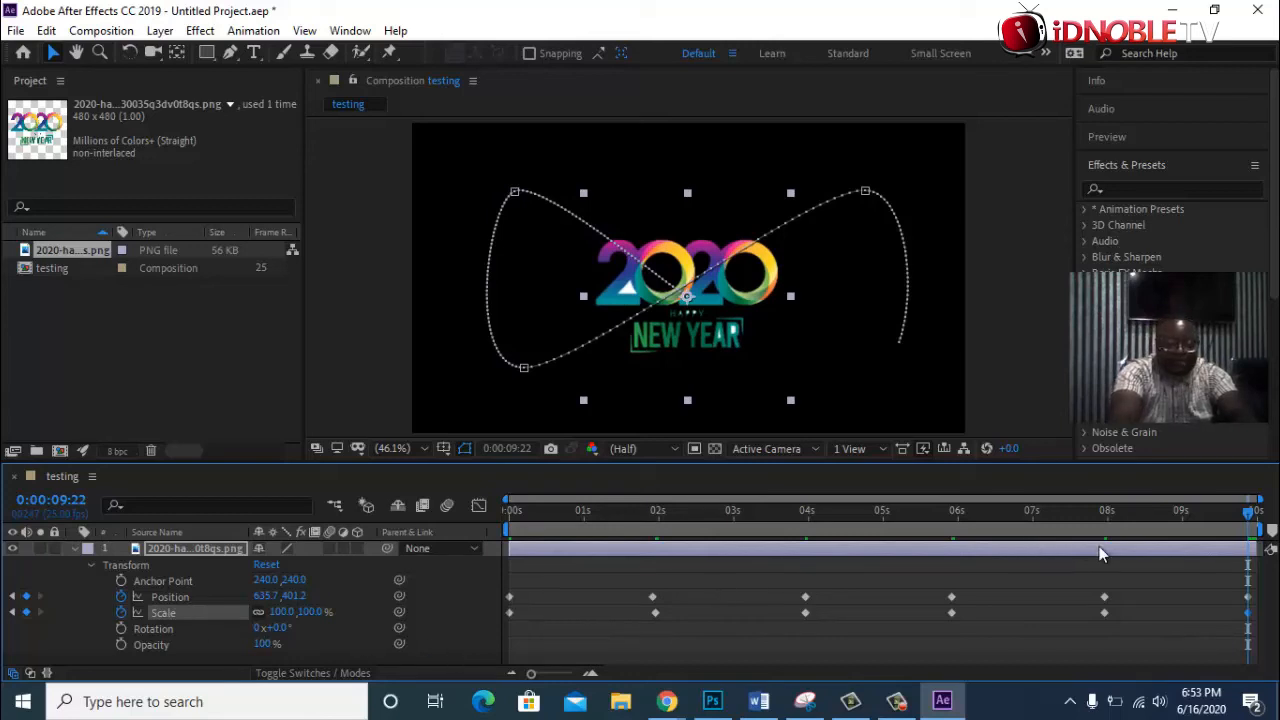
pyautogui.press('space')
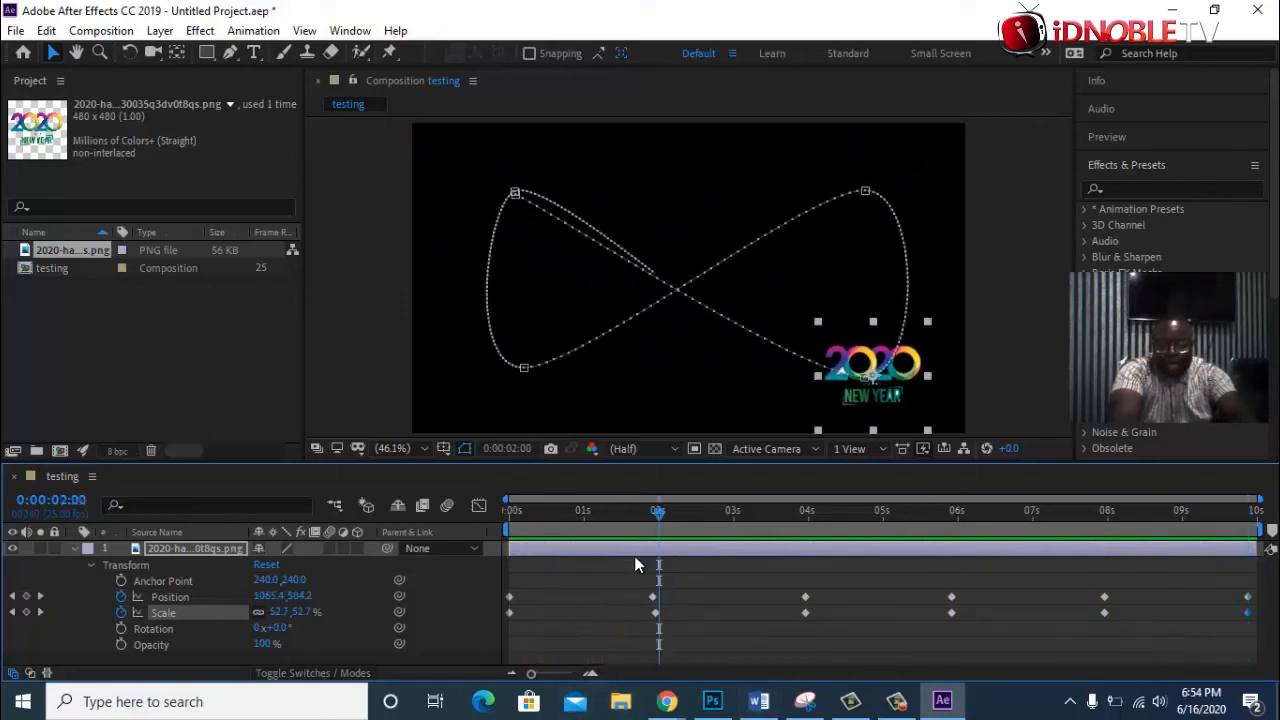
# Start Rotation keyframing at 0:00:00:00 and add a keyframe rotating the image to 4x+178° at 0:00:01:24.
pyautogui.moveTo(660, 520); pyautogui.dragTo(492, 530)
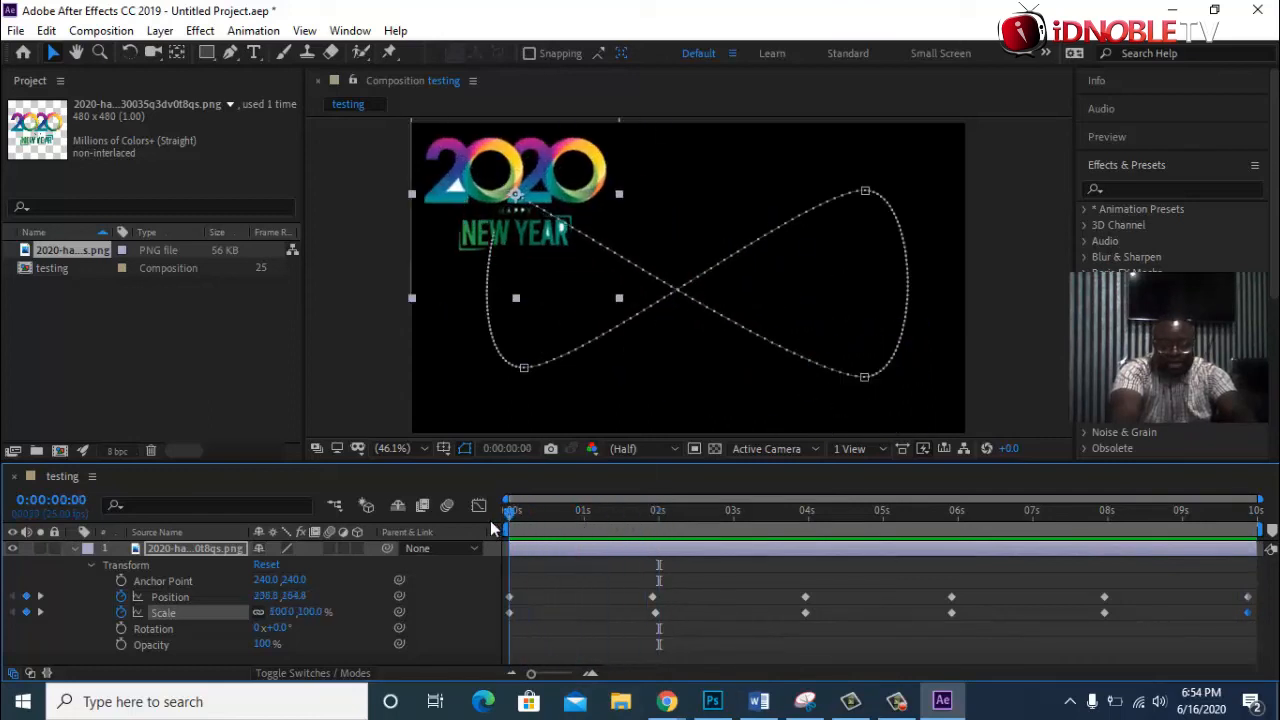
pyautogui.click(121, 629)
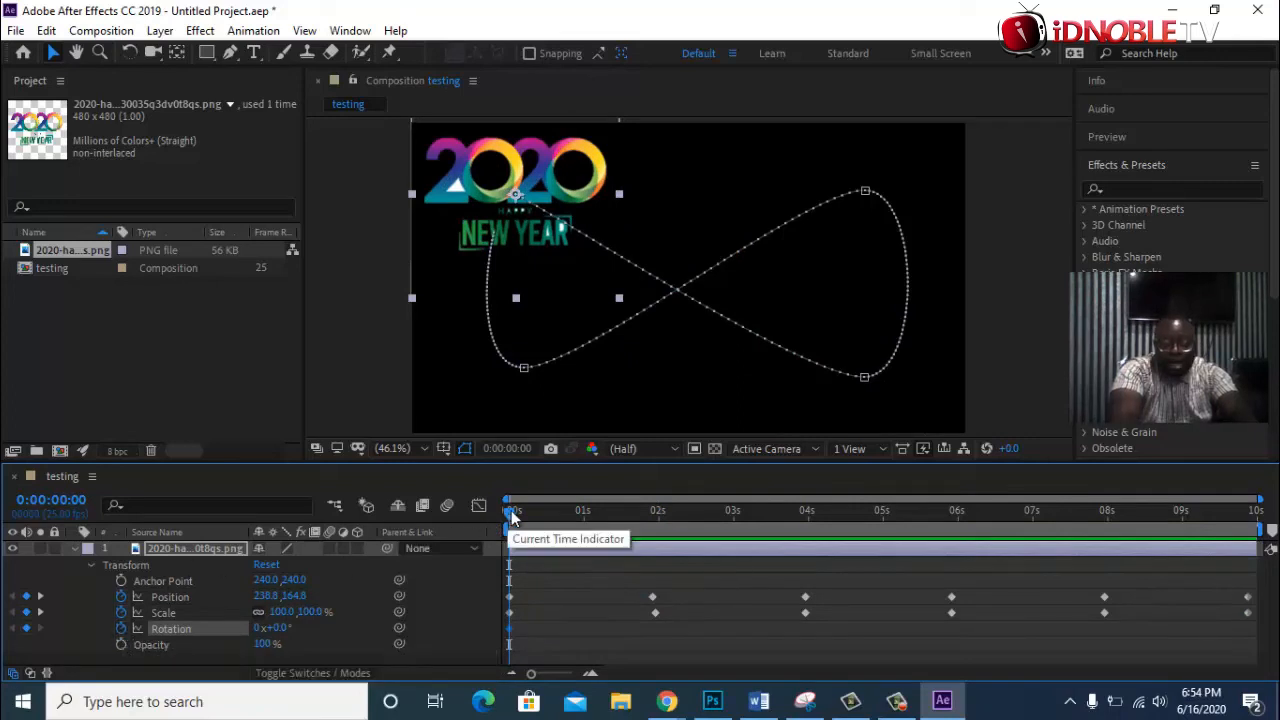
pyautogui.moveTo(511, 510); pyautogui.dragTo(655, 513)
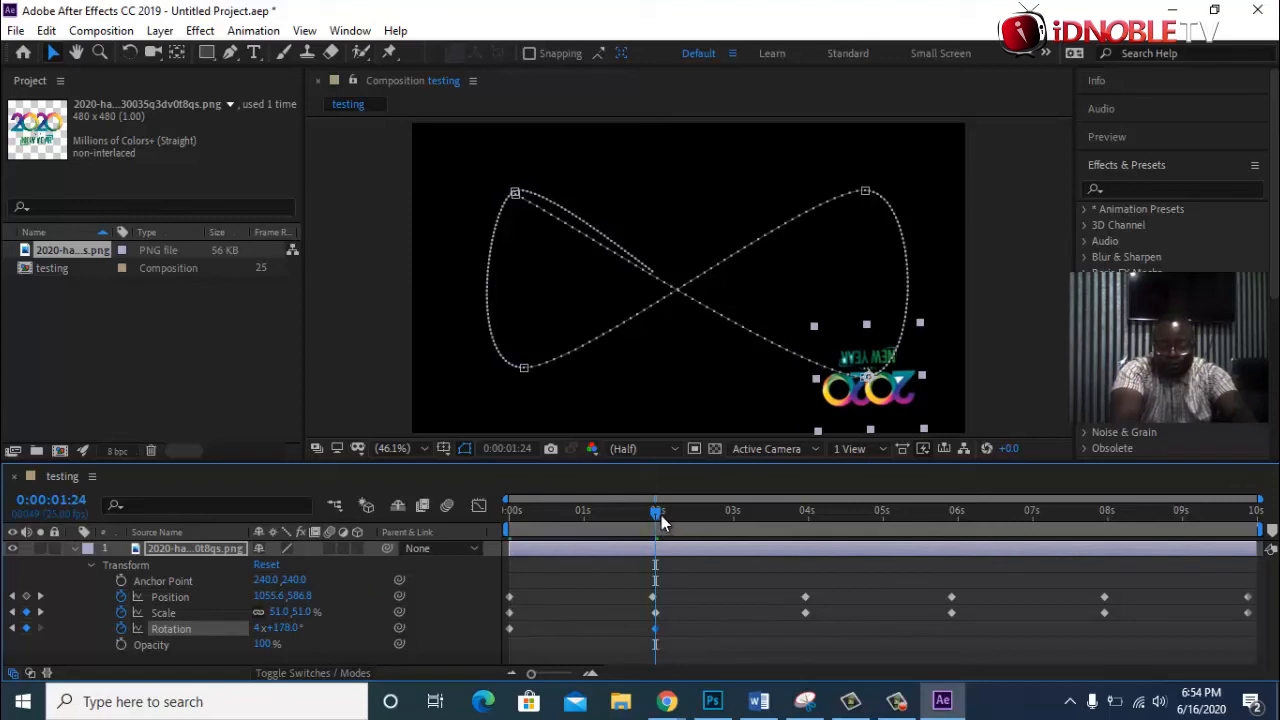
# Add Rotation keyframes setting the image to 5x+0° at 0:00:04:01 and 5x+37° at 0:00:06:00.
pyautogui.moveTo(660, 520); pyautogui.dragTo(816, 518)
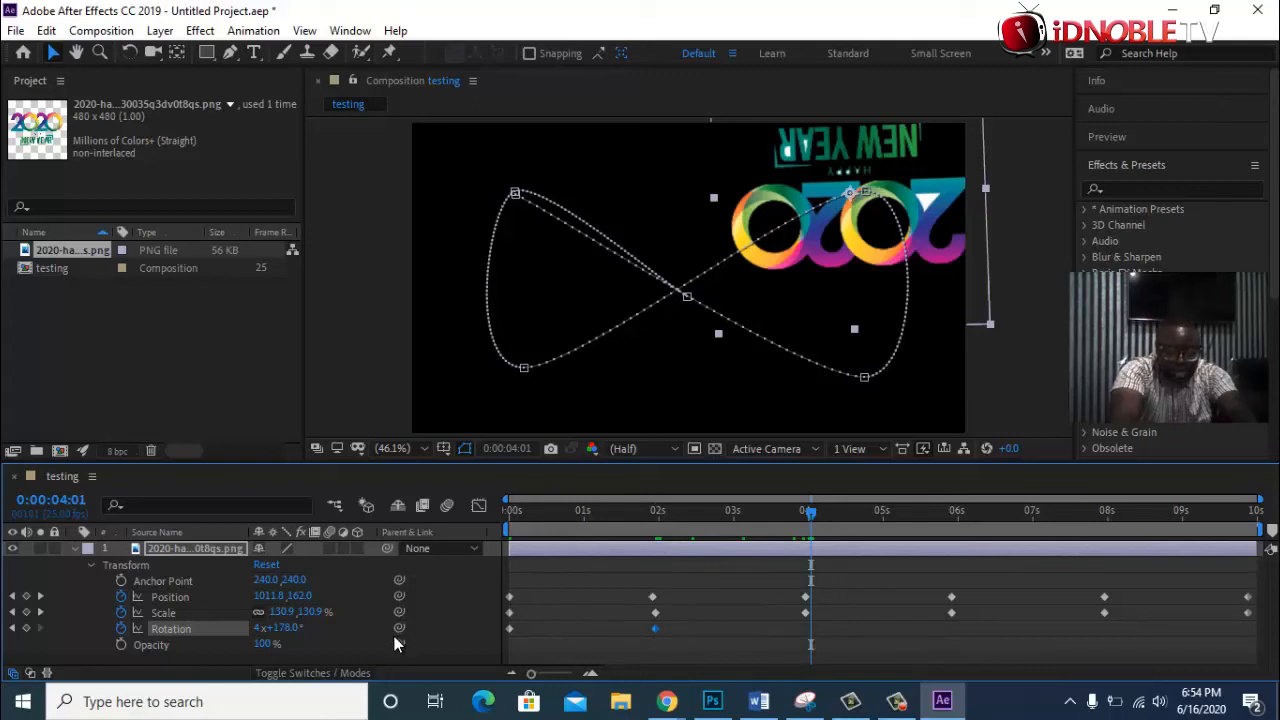
pyautogui.moveTo(287, 627); pyautogui.dragTo(451, 623)
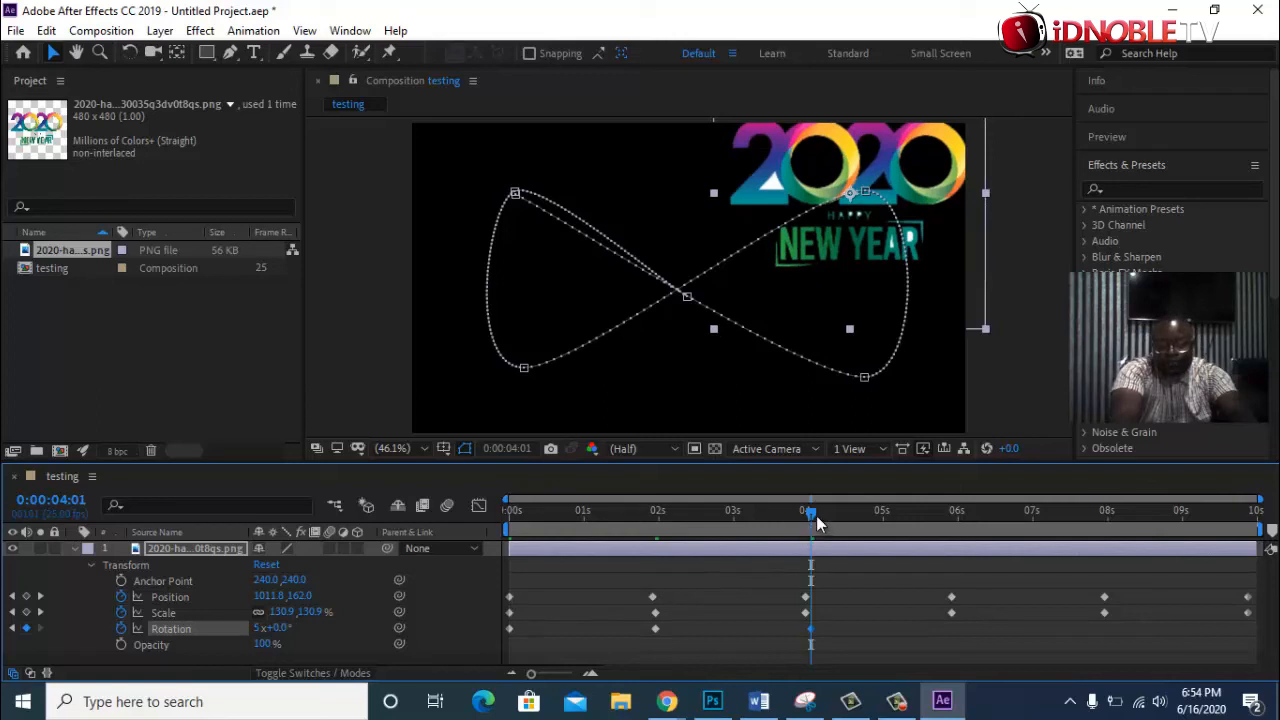
pyautogui.moveTo(815, 522); pyautogui.dragTo(955, 522)
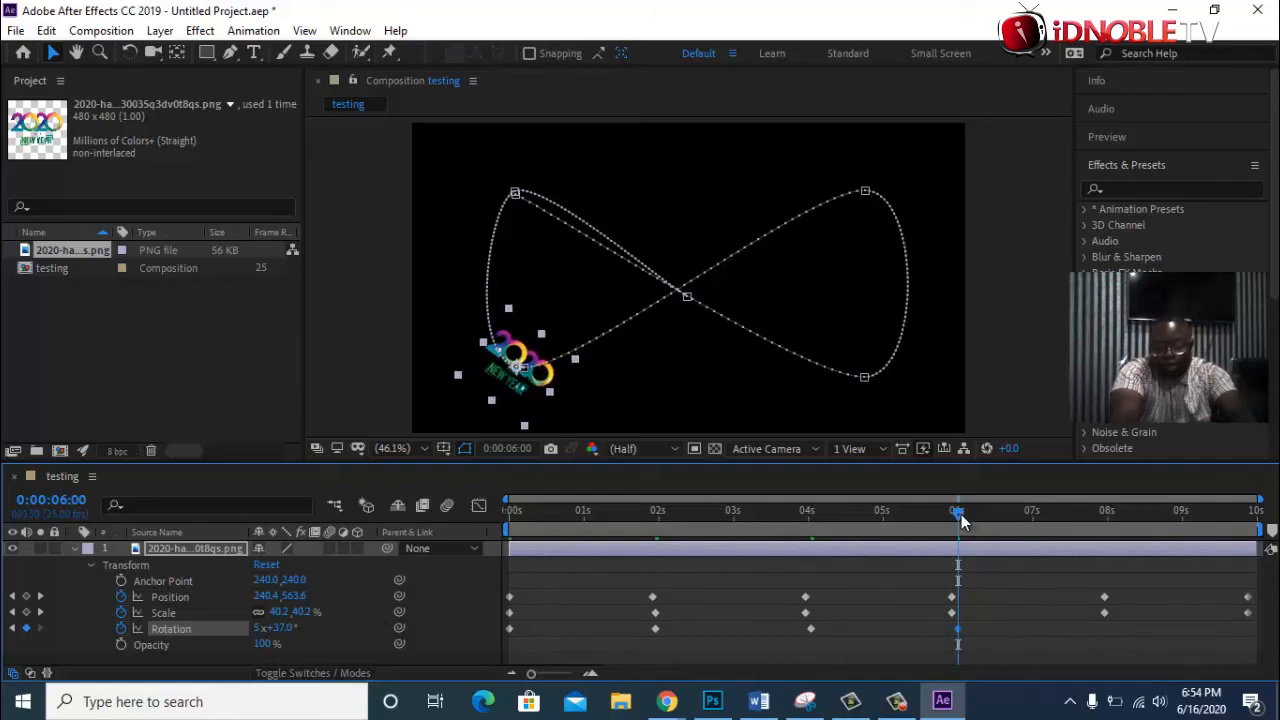
# Add Rotation keyframes of 4x+314° at 0:00:08:02 and 5x+0° at 0:00:09:24, and preview the animation.
pyautogui.click(1115, 522)
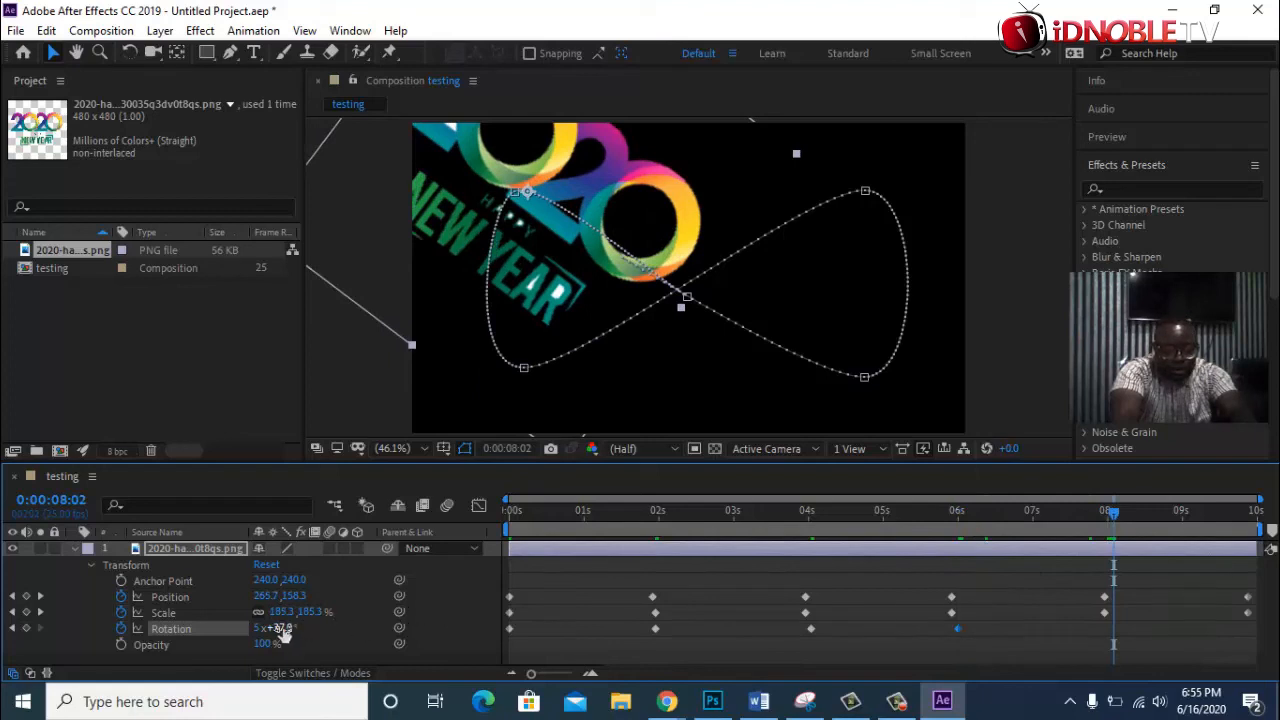
pyautogui.moveTo(282, 628); pyautogui.dragTo(208, 632)
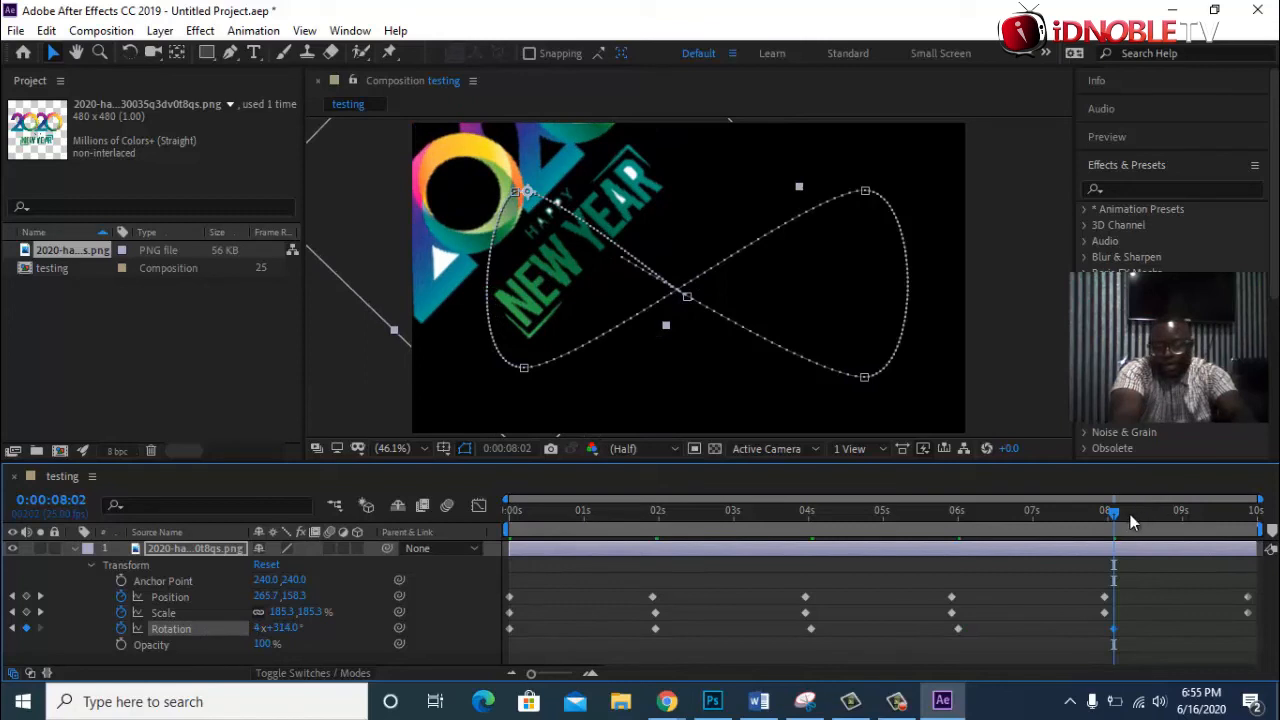
pyautogui.moveTo(1115, 522); pyautogui.dragTo(1272, 514)
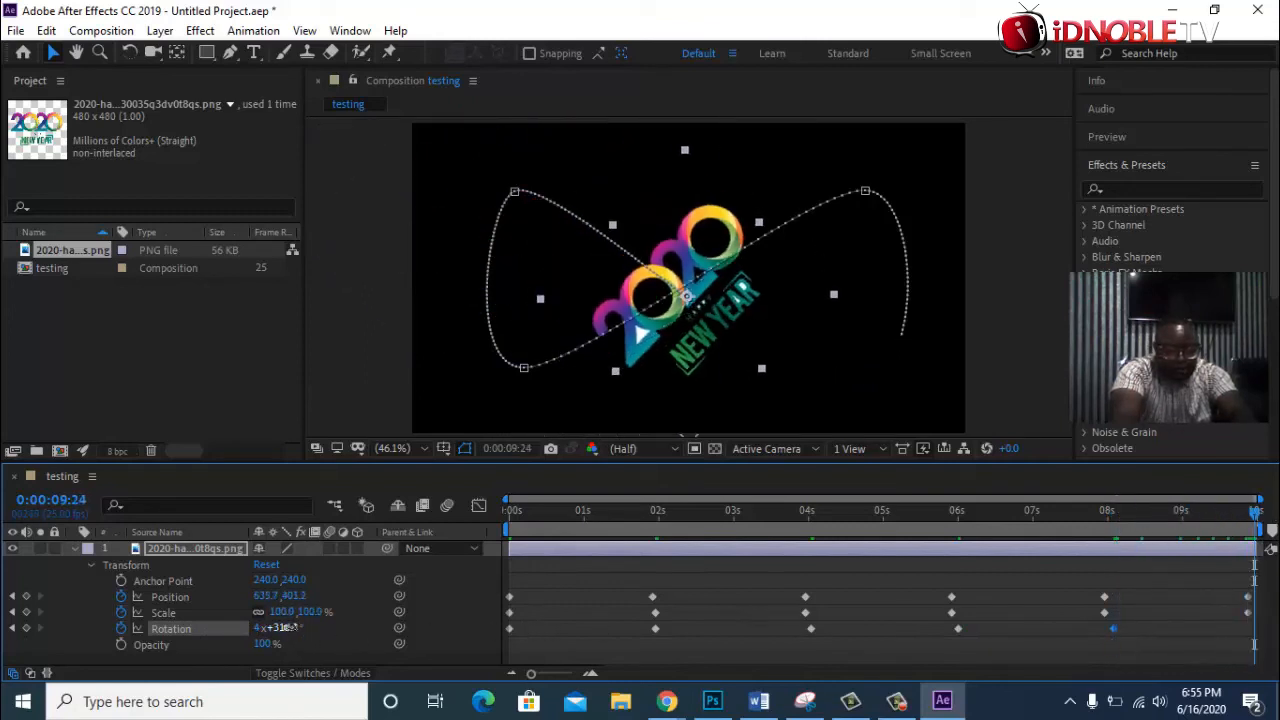
pyautogui.moveTo(290, 627); pyautogui.dragTo(336, 625)
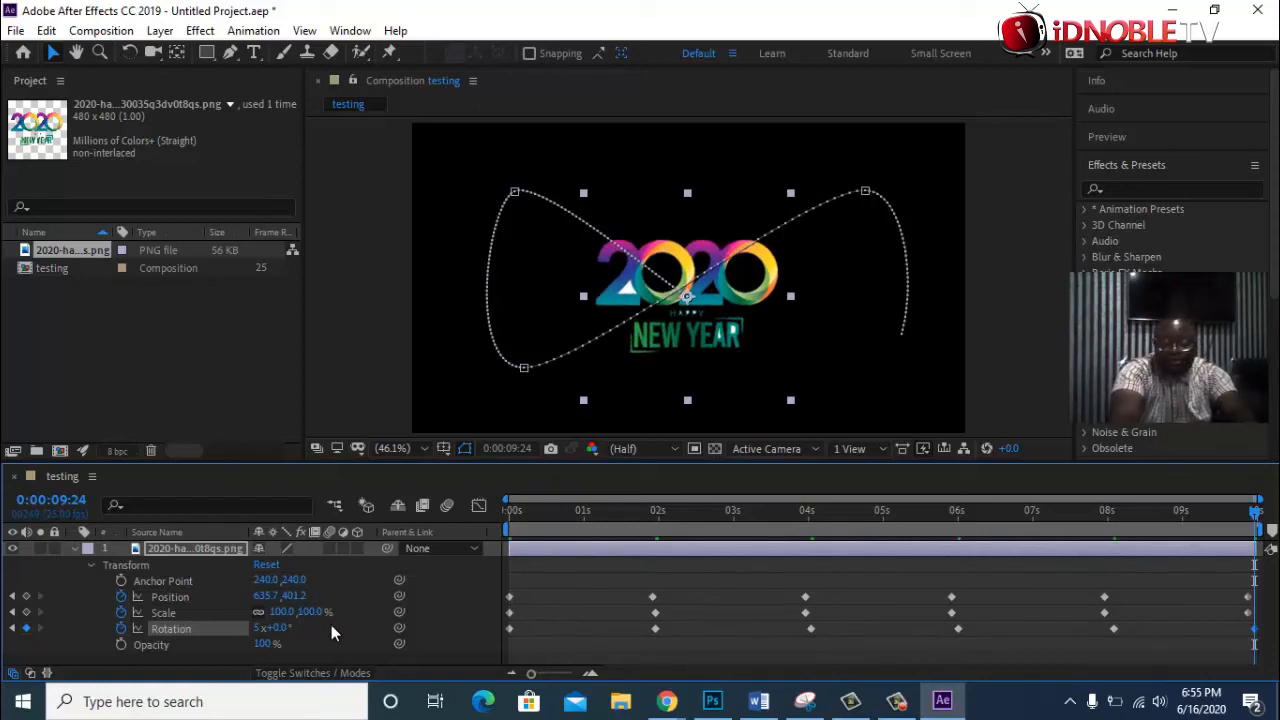
pyautogui.press('space')
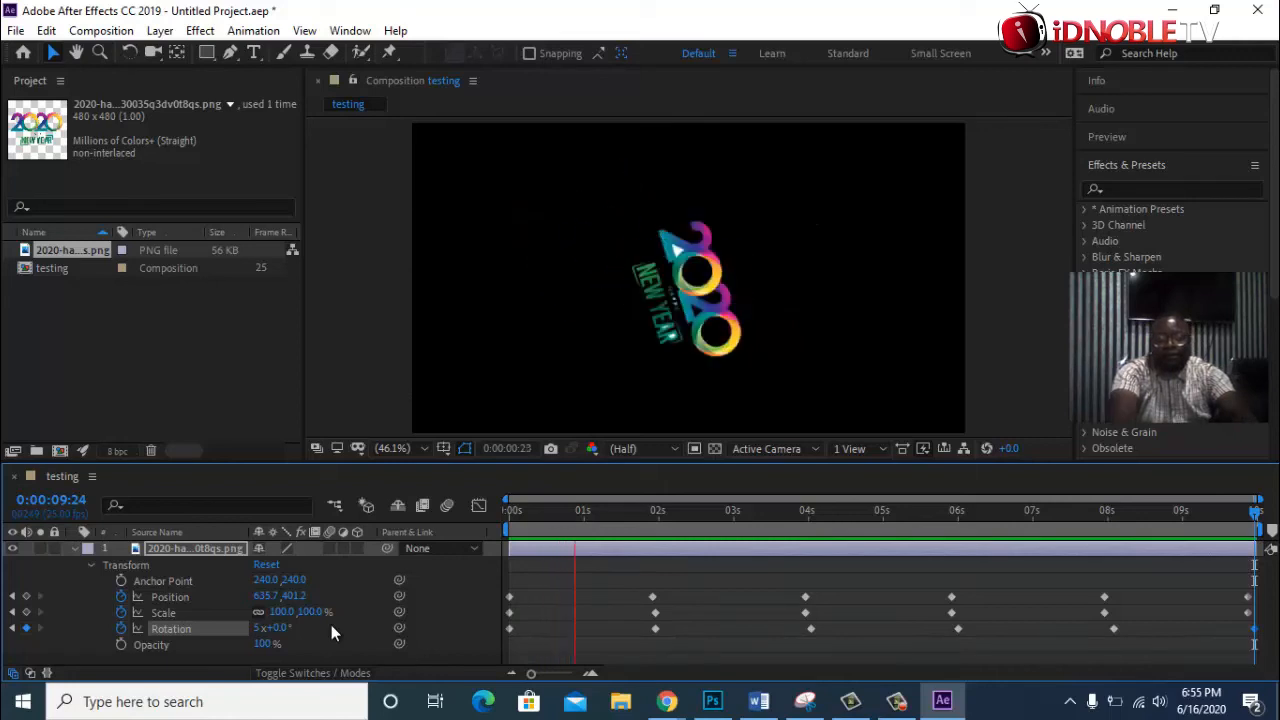